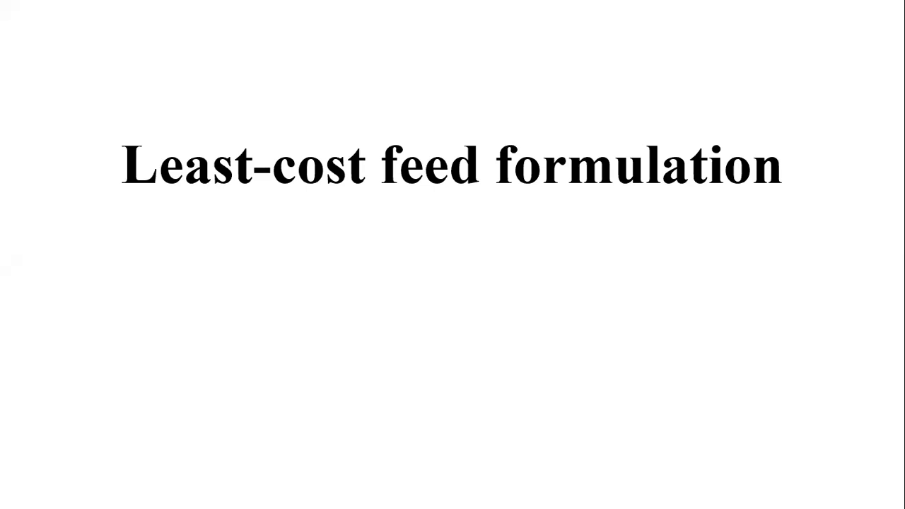
Step: Advance the slideshow from the title slide to the slide defining least-cost feed formulation
key(Right)
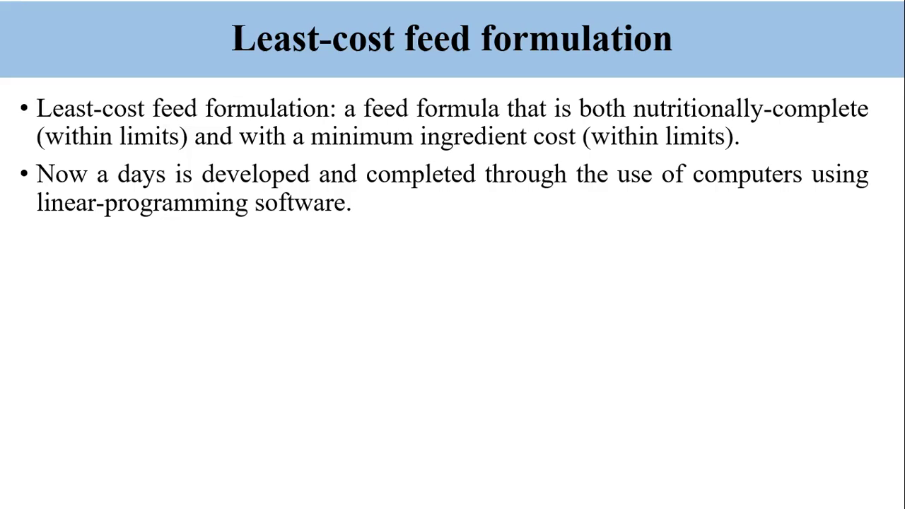
Step: Advance past the formulation-software slide to the 'Computer Feed Formulation by Winfeed' slide
key(Right)
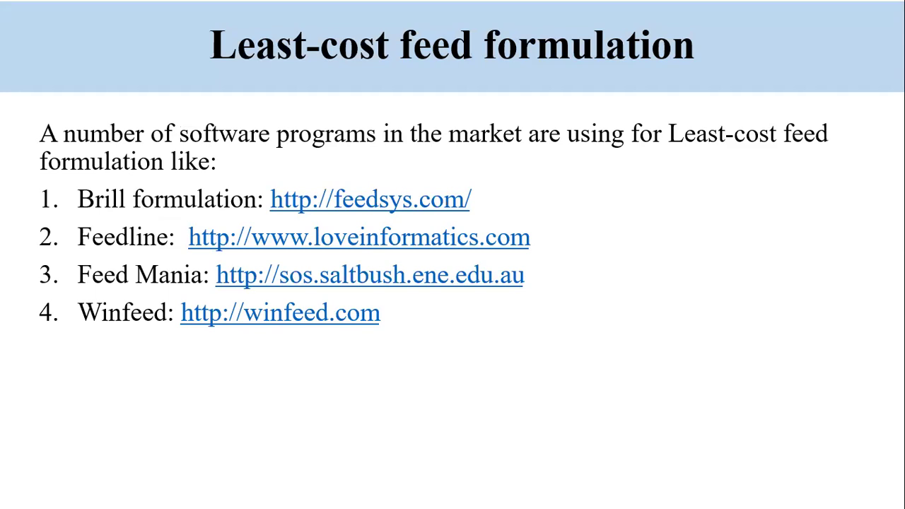
key(Right)
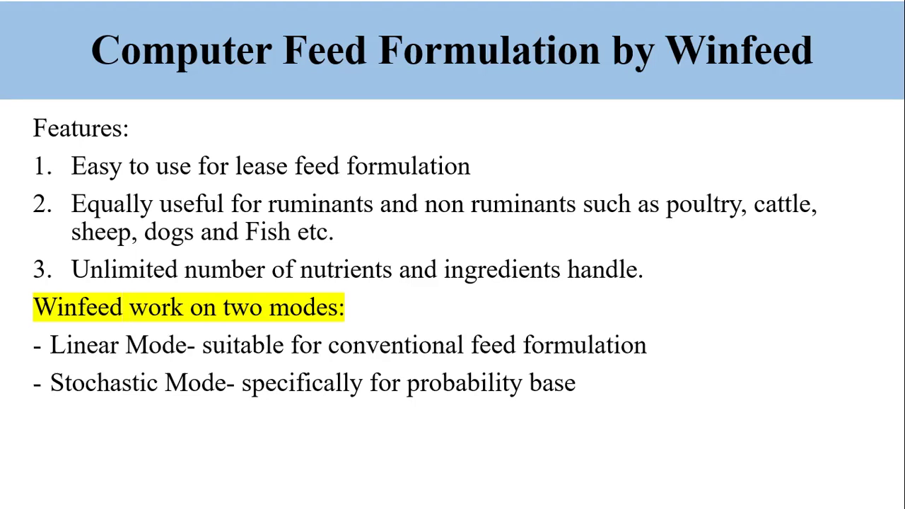
Step: Advance the slideshow past the Winfeed features slide
key(Right)
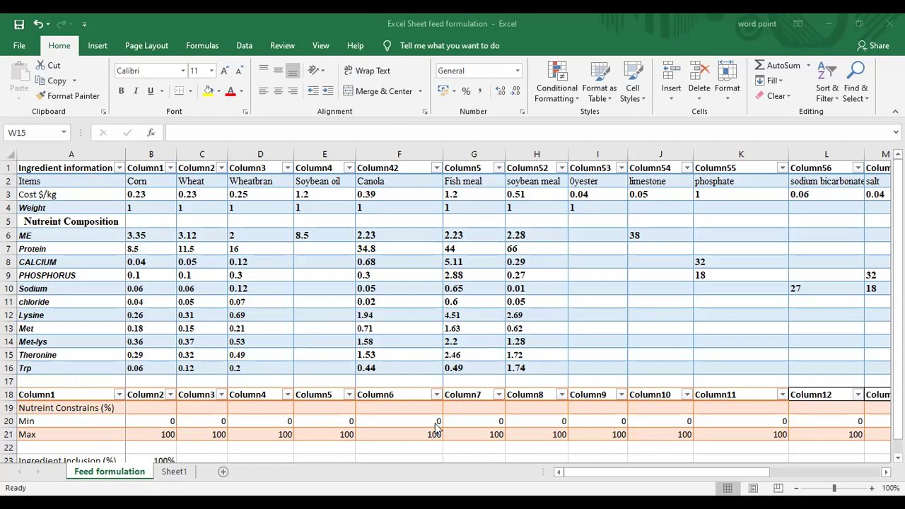
Step: Enter 0.25 as minimum and maximum for vitamin (Q20, Q21) and Minerals (R20, R21)
drag(642, 469, 785, 479)
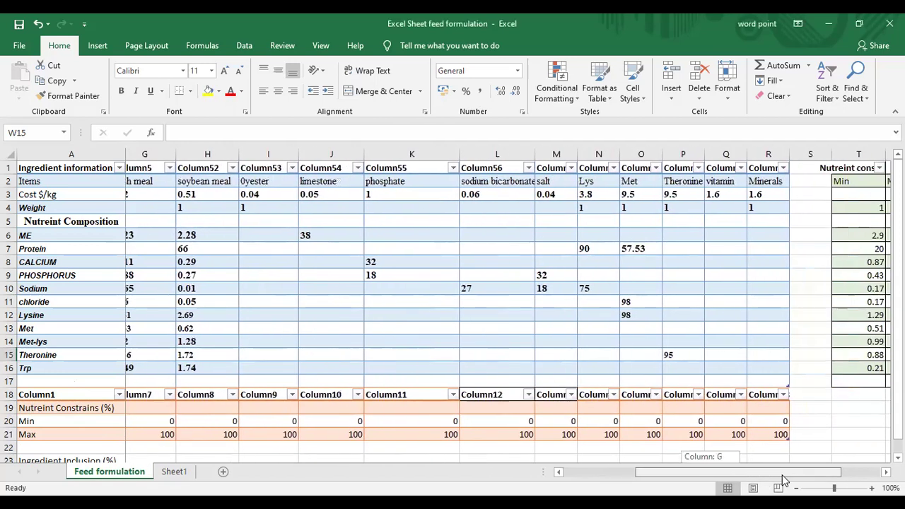
click(740, 422)
text(0)
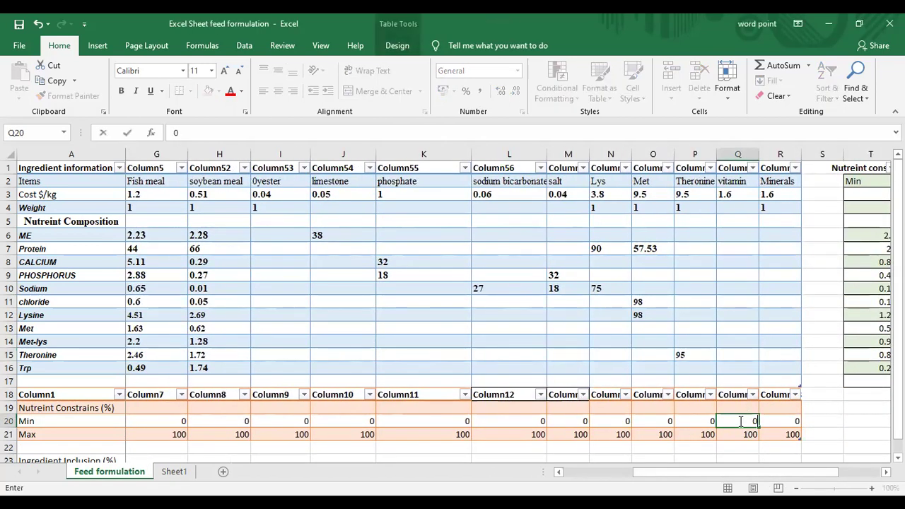
text(.25)
click(742, 439)
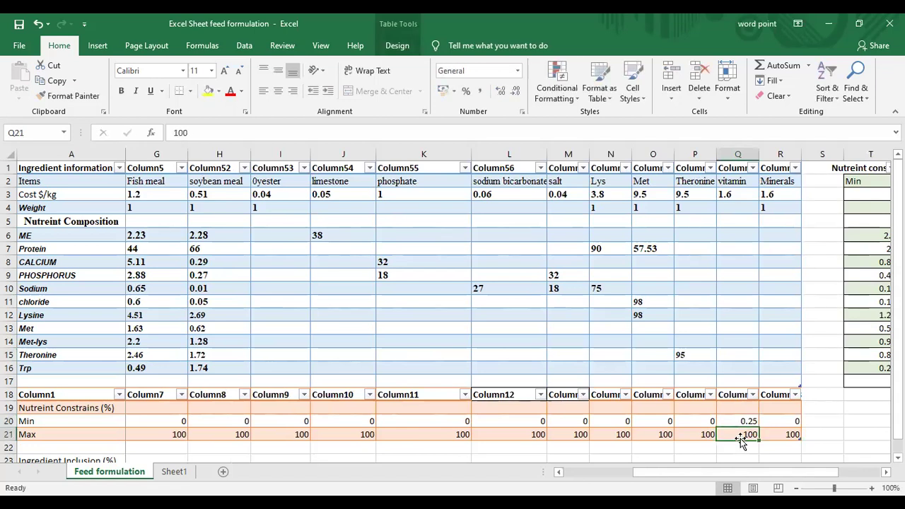
text(0.25)
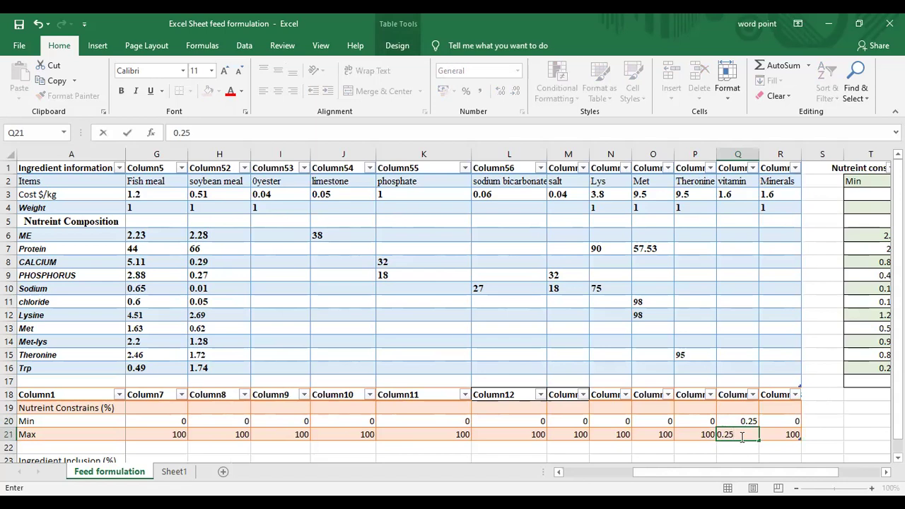
click(789, 422)
text(0)
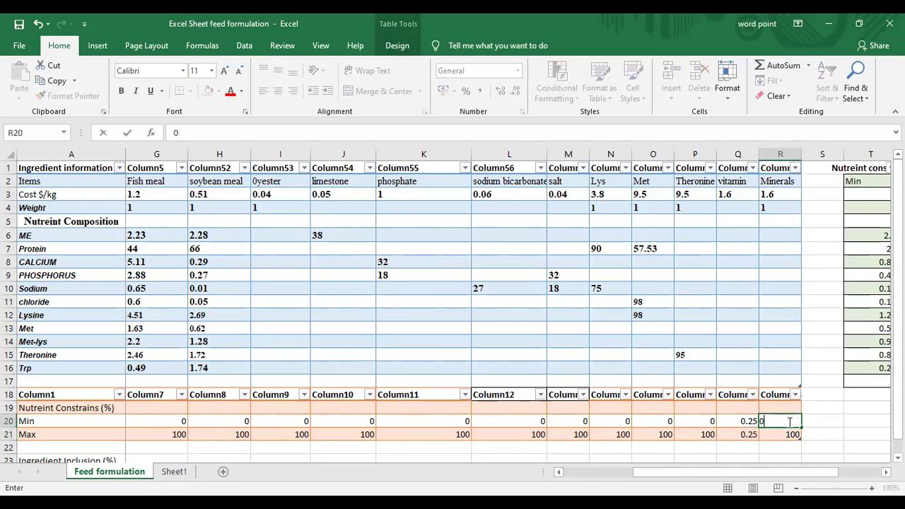
text(.25)
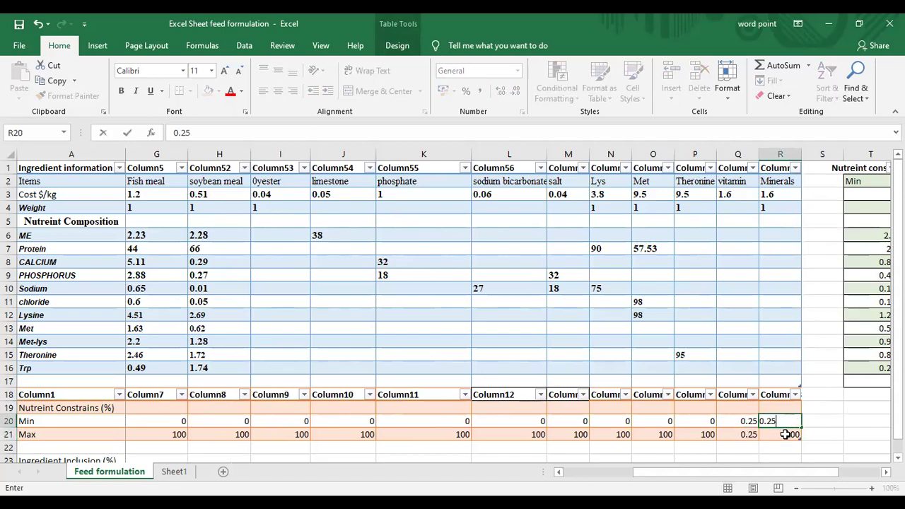
click(787, 434)
text(0.25)
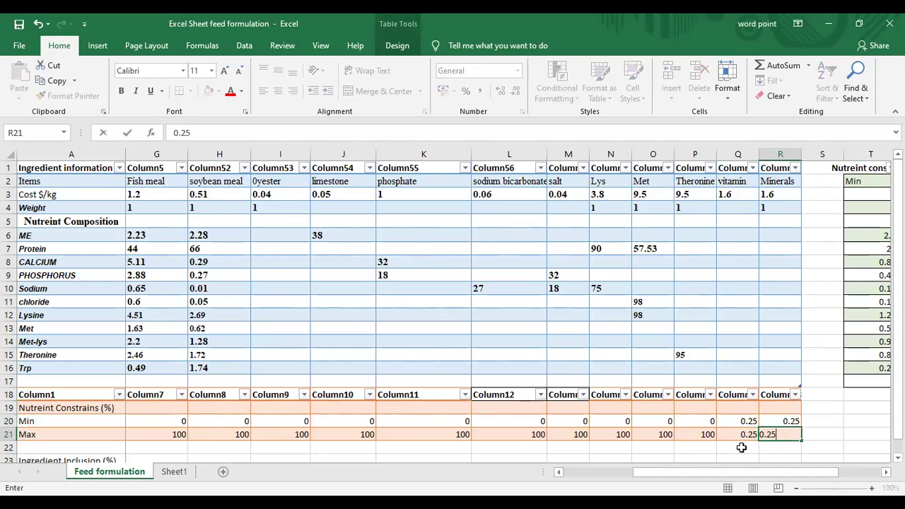
click(742, 447)
Step: Scroll across the sheet to review the constraints and bring the Diet Specification column W into view
drag(729, 475, 610, 481)
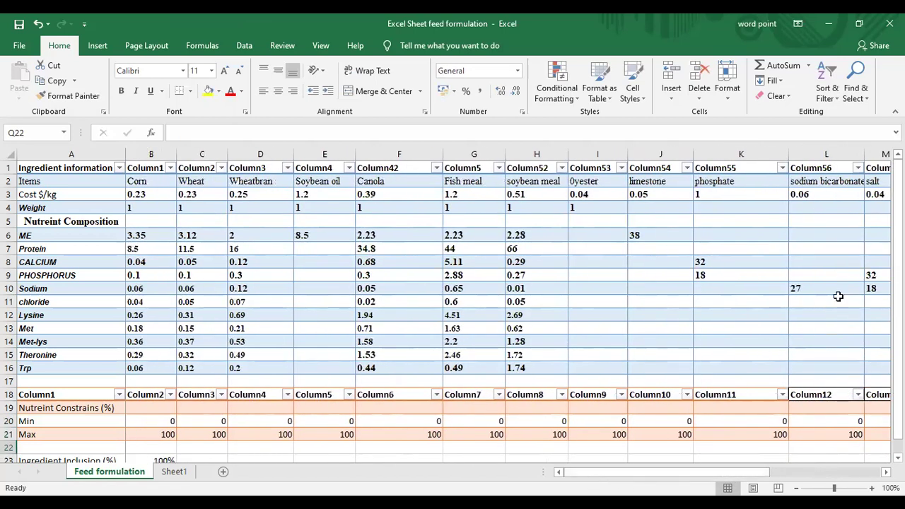
drag(898, 314, 898, 320)
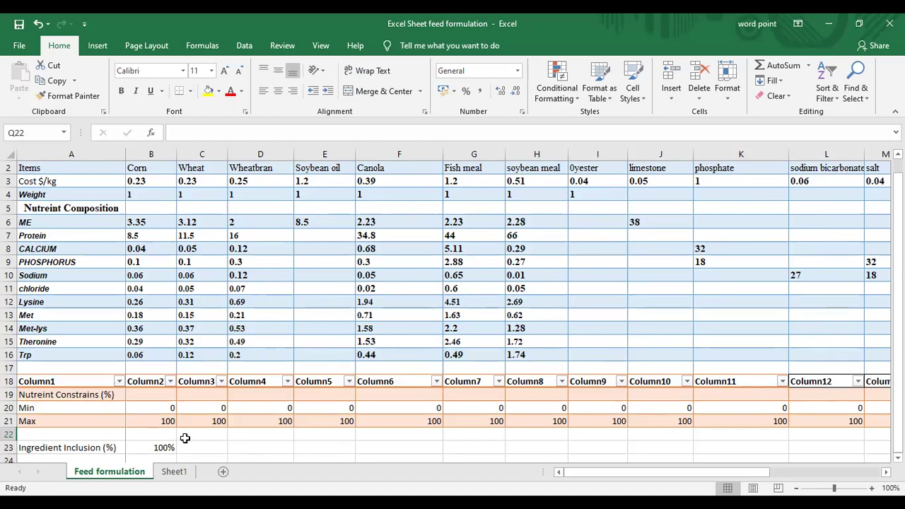
drag(739, 472, 851, 474)
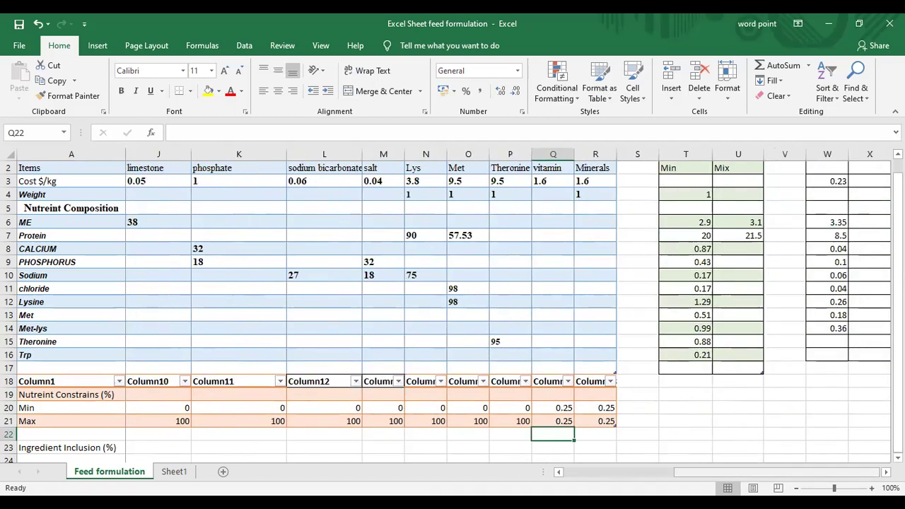
drag(898, 334, 899, 321)
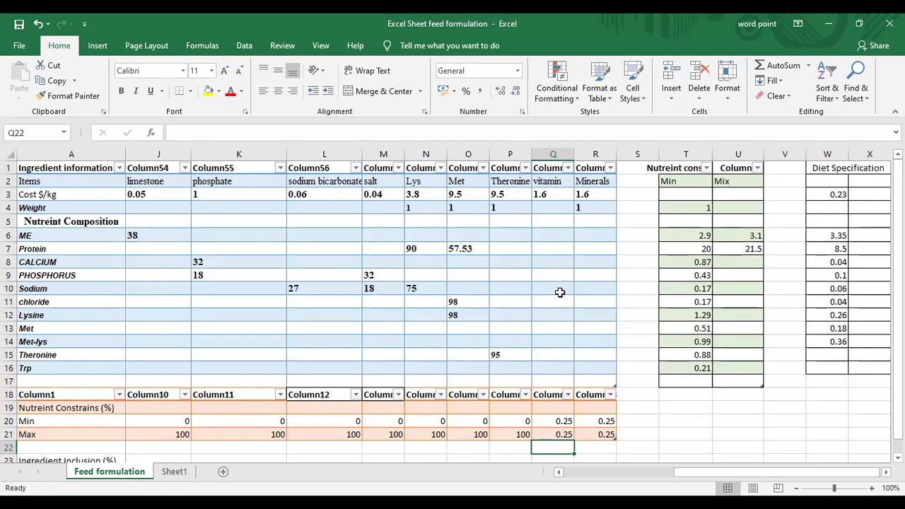
drag(697, 476, 713, 478)
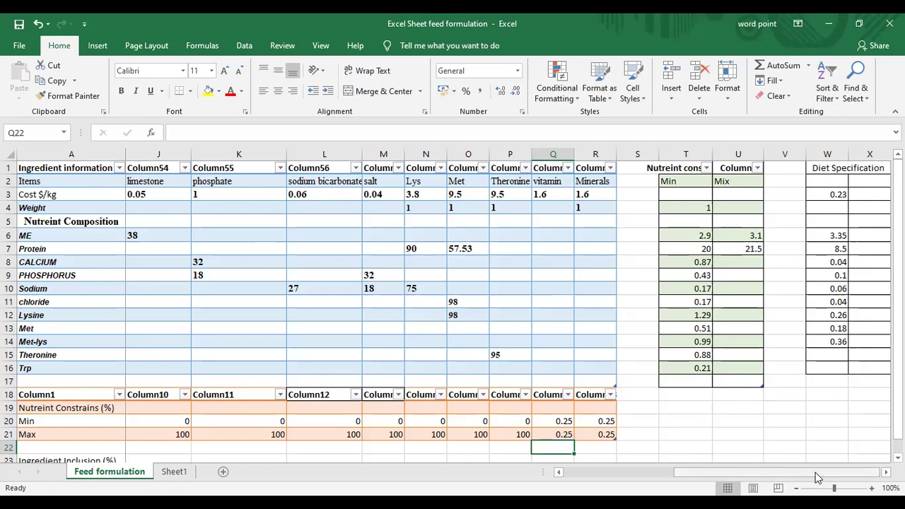
click(886, 472)
click(885, 471)
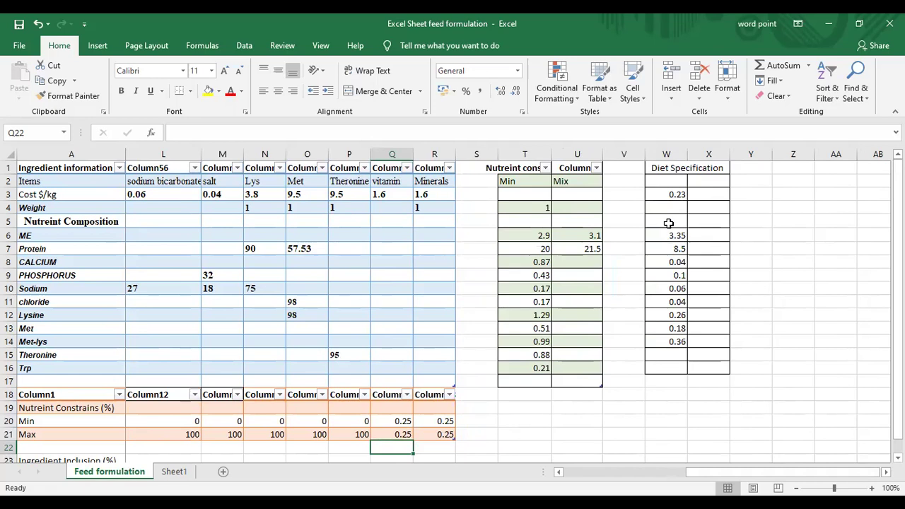
Step: In W15, enter =SUMPRODUCT of the Theronine row and inclusions B23:R23, giving 0.29
click(662, 355)
text(=)
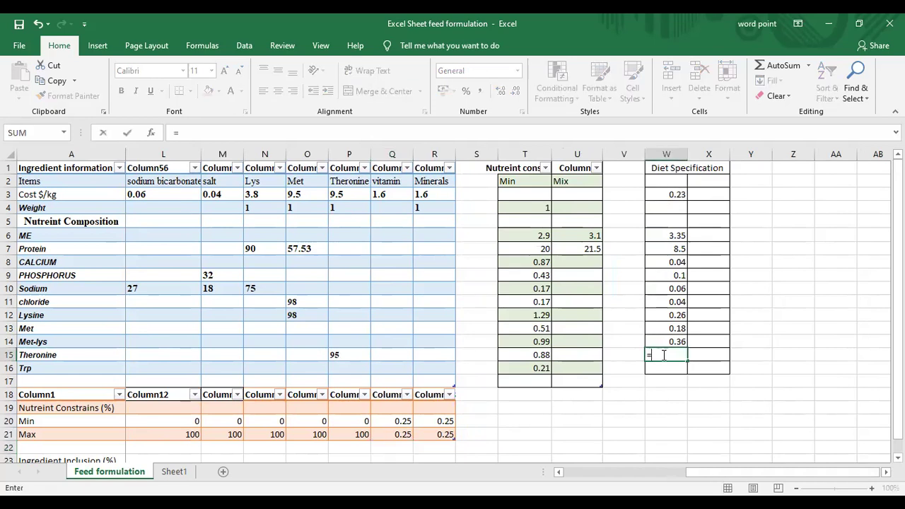
text(s)
text(ump)
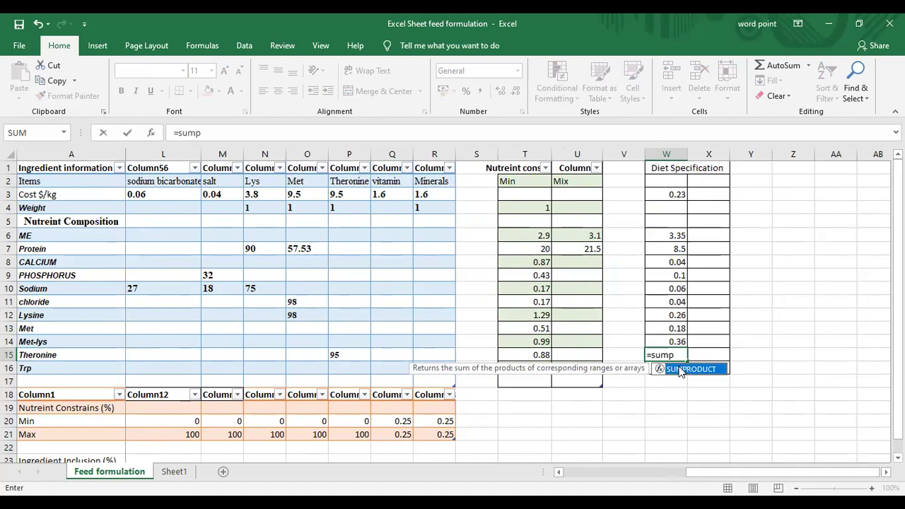
double_click(680, 369)
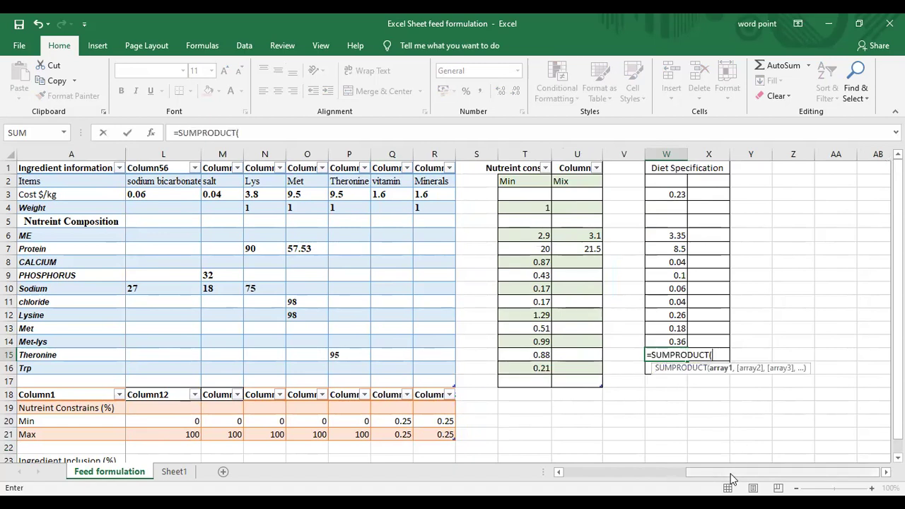
drag(731, 471, 560, 473)
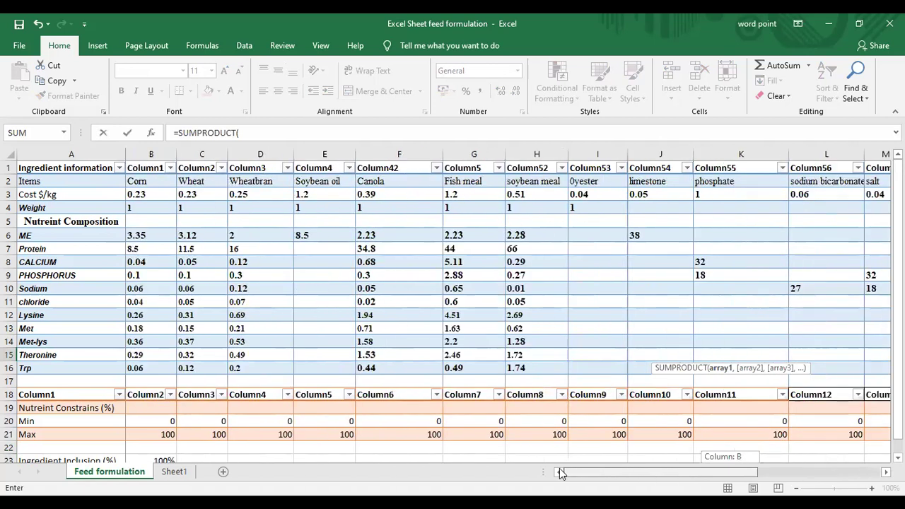
click(133, 355)
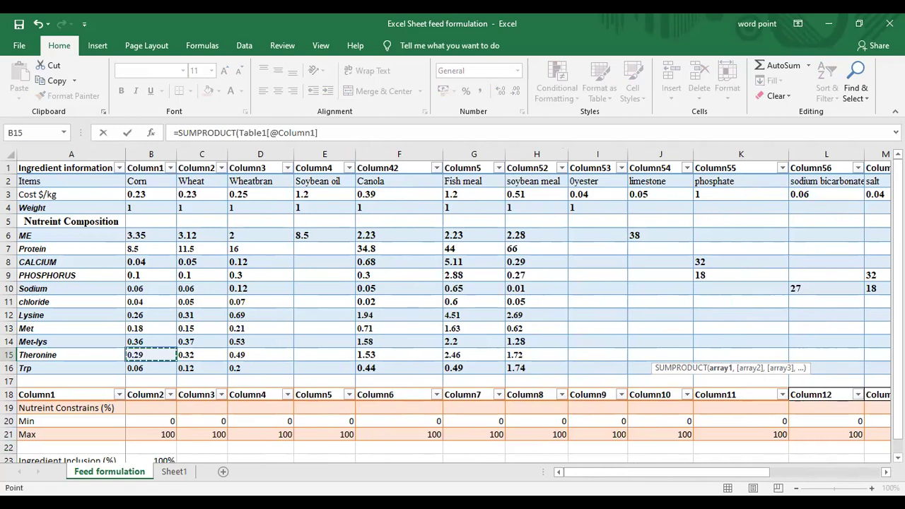
drag(133, 354, 791, 357)
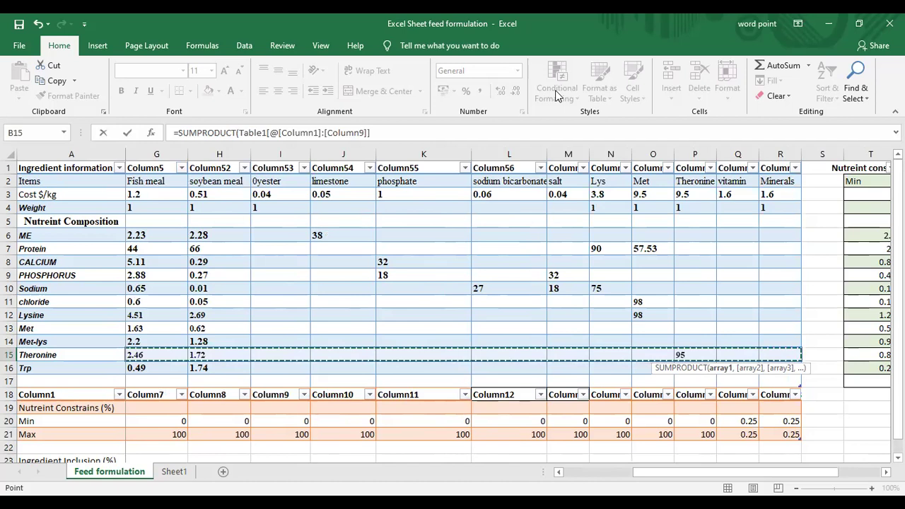
click(377, 132)
text(,)
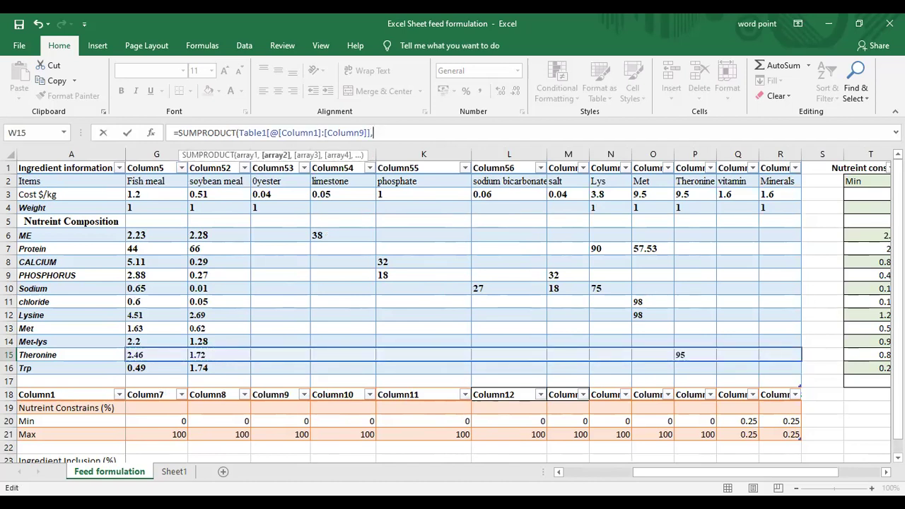
drag(898, 424, 899, 438)
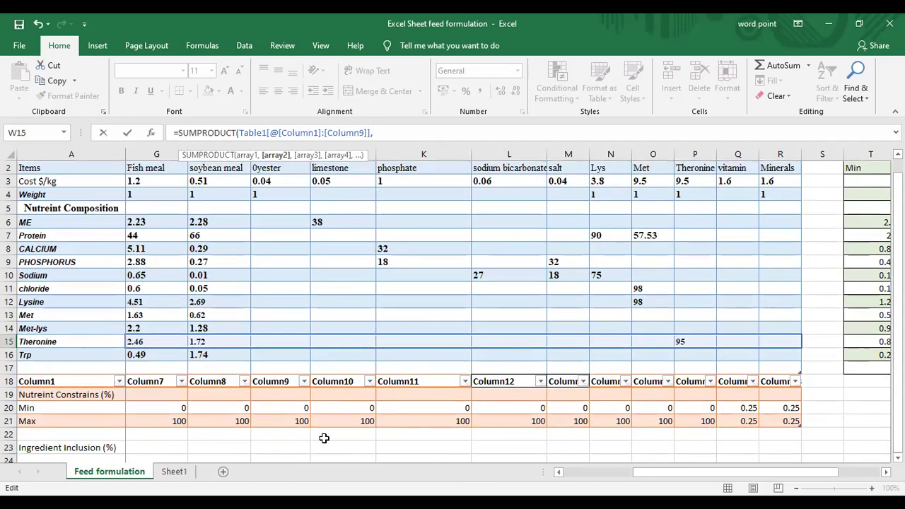
drag(650, 473, 573, 473)
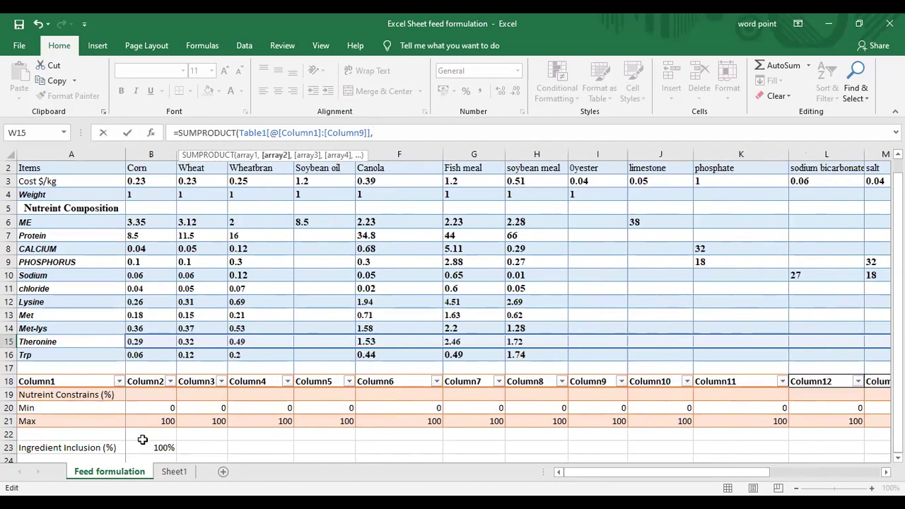
click(142, 447)
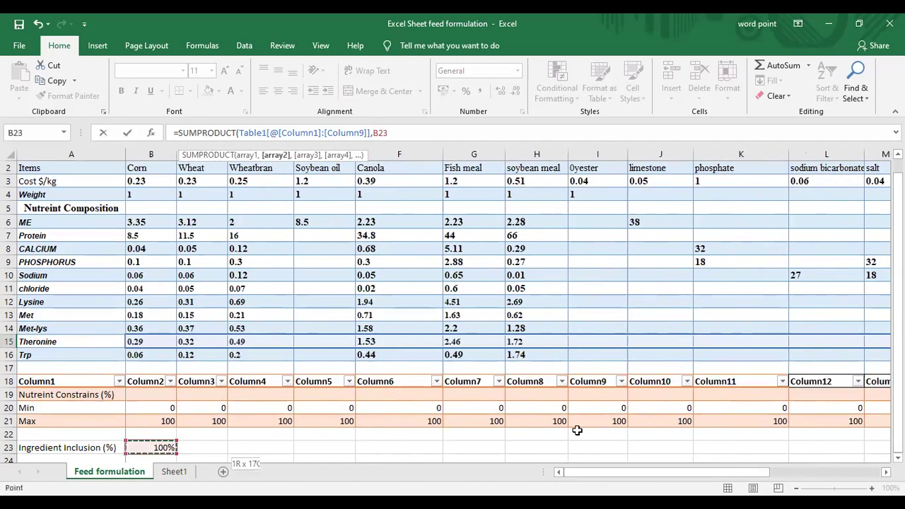
drag(396, 439, 771, 456)
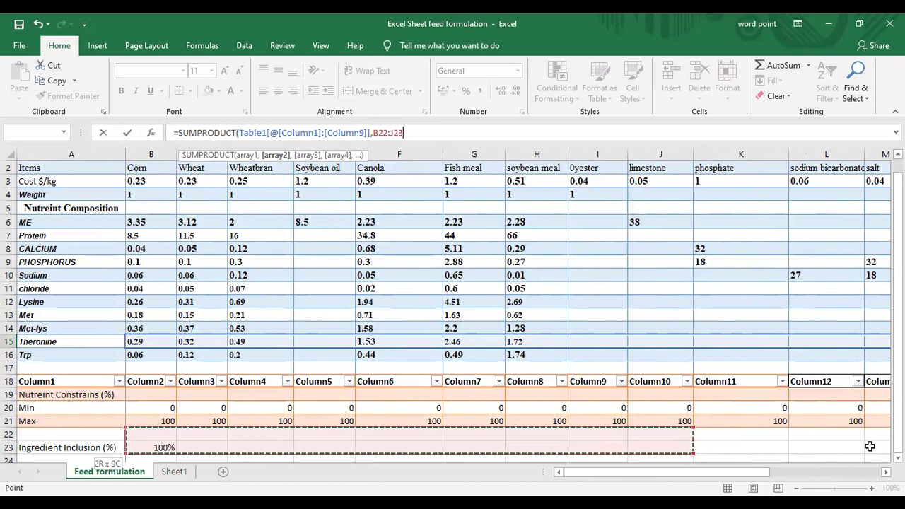
drag(677, 448, 665, 448)
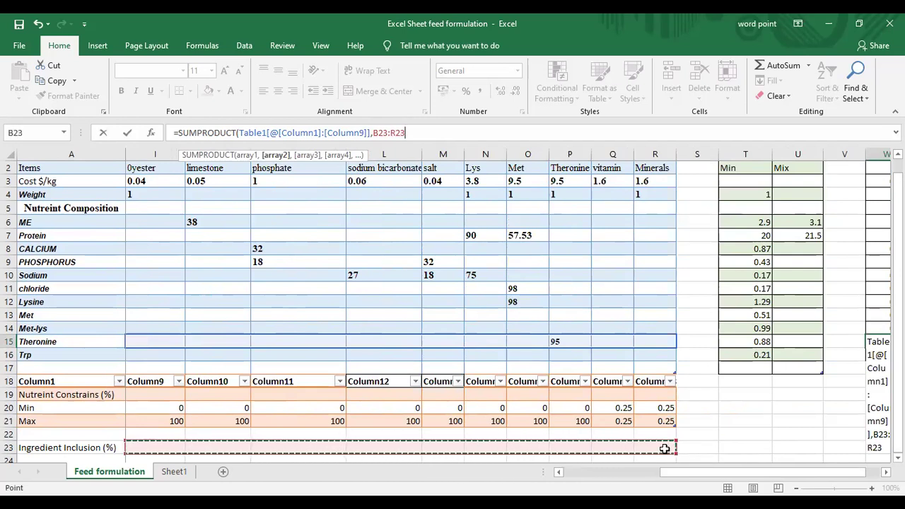
key(Return)
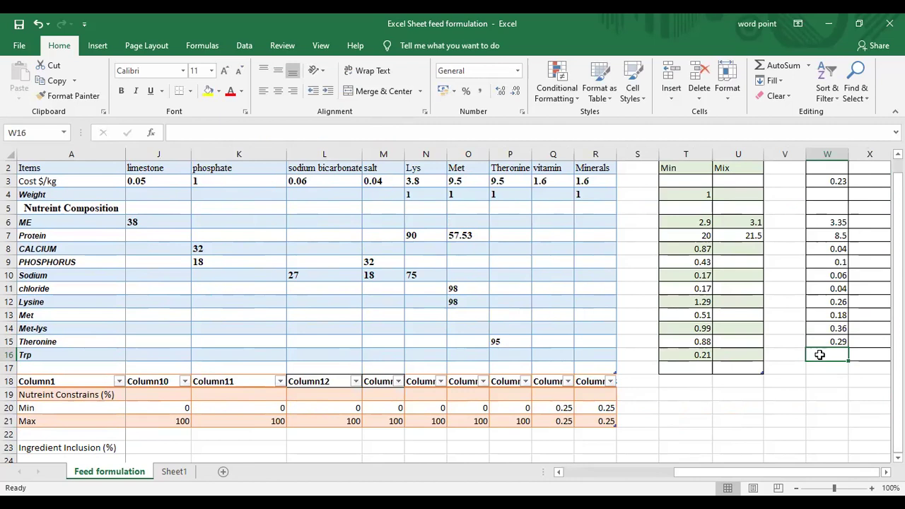
Step: In W16, enter =SUMPRODUCT of the Trp row B16:R16 and inclusions B23:R23, giving 0.06
text(=s)
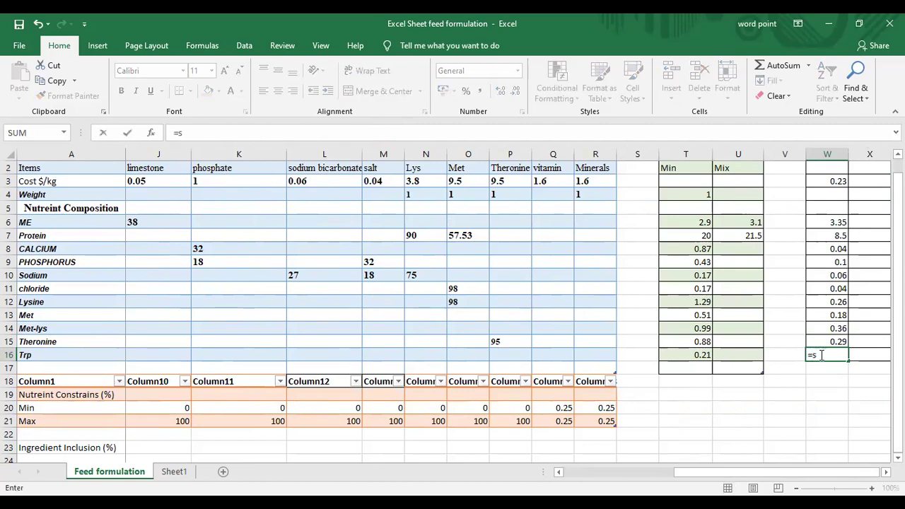
text(ump)
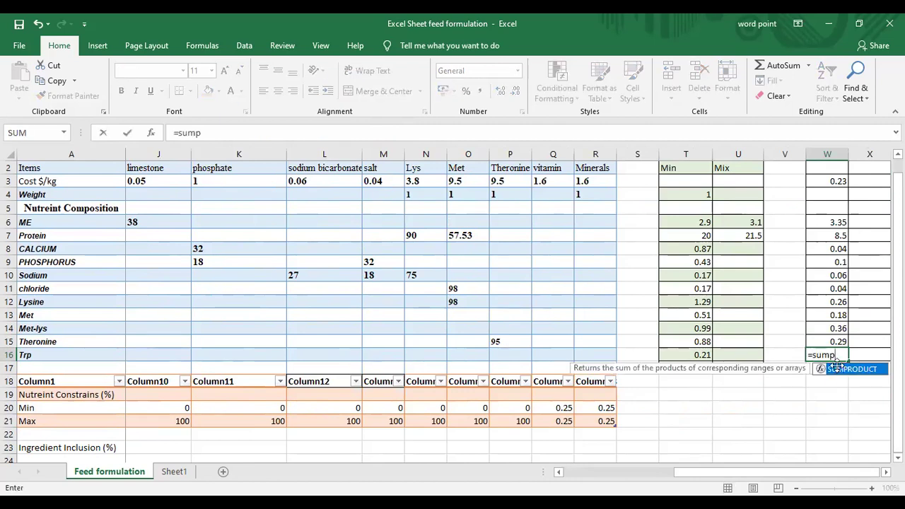
key(Tab)
drag(751, 472, 639, 472)
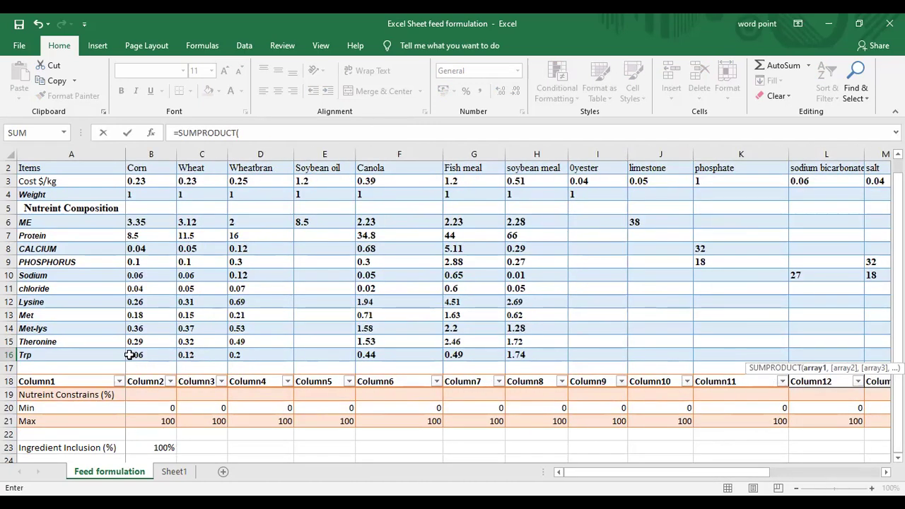
click(167, 359)
drag(507, 343, 856, 340)
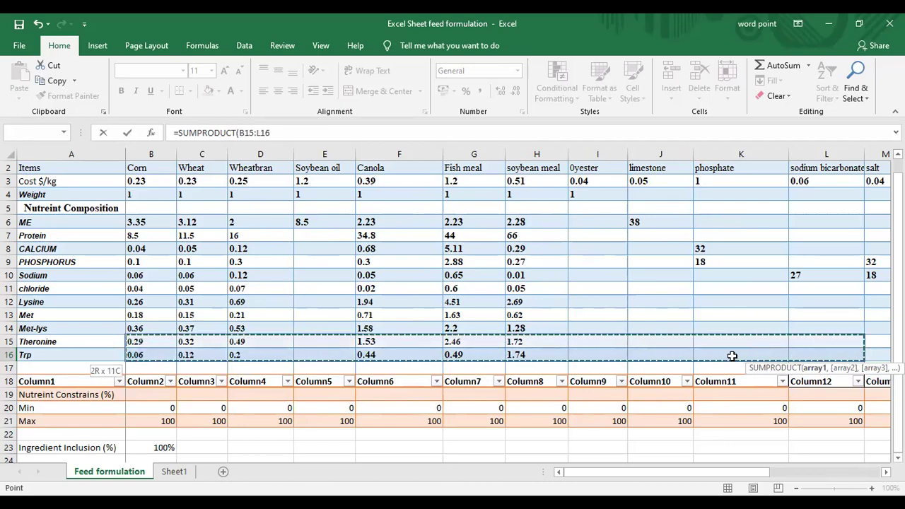
drag(788, 329, 732, 358)
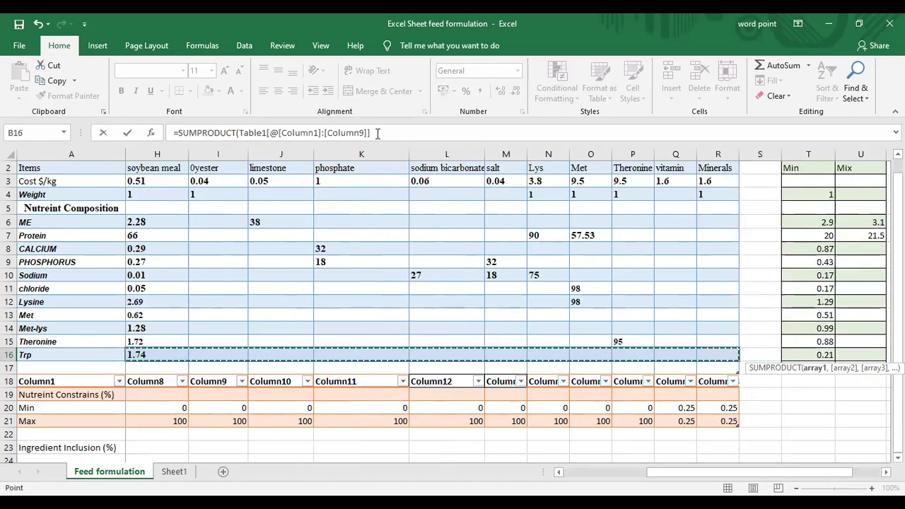
text(,)
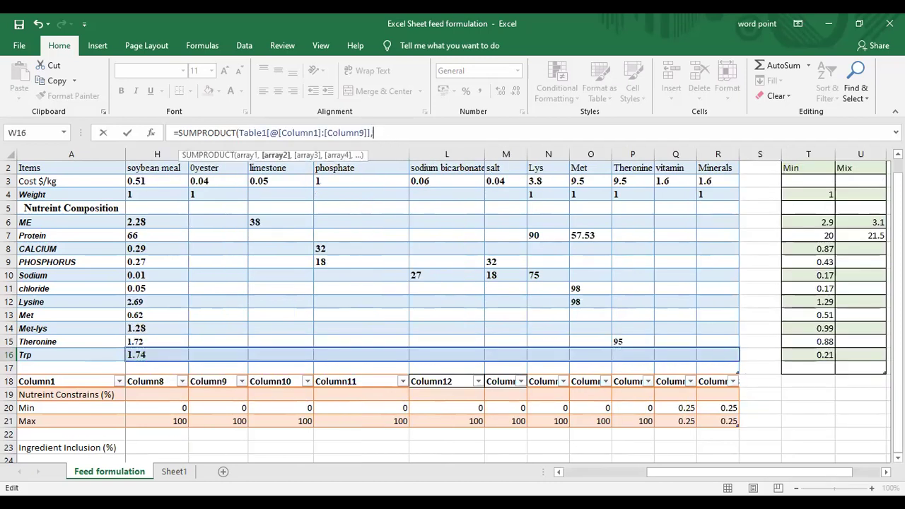
drag(818, 472, 736, 472)
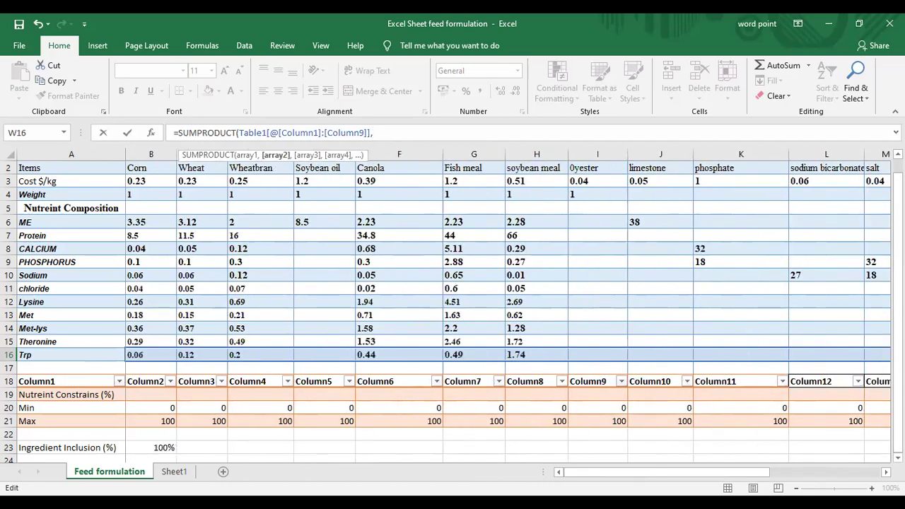
key(F2)
click(151, 450)
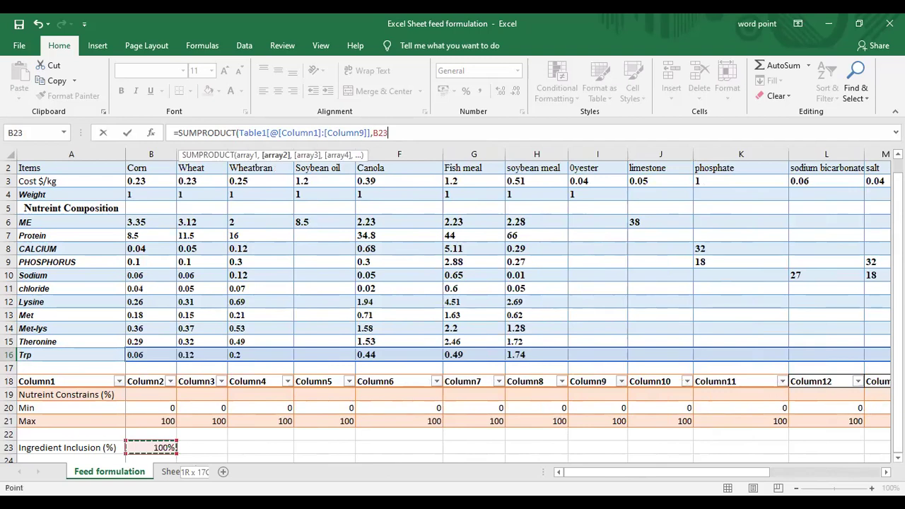
drag(893, 448, 795, 405)
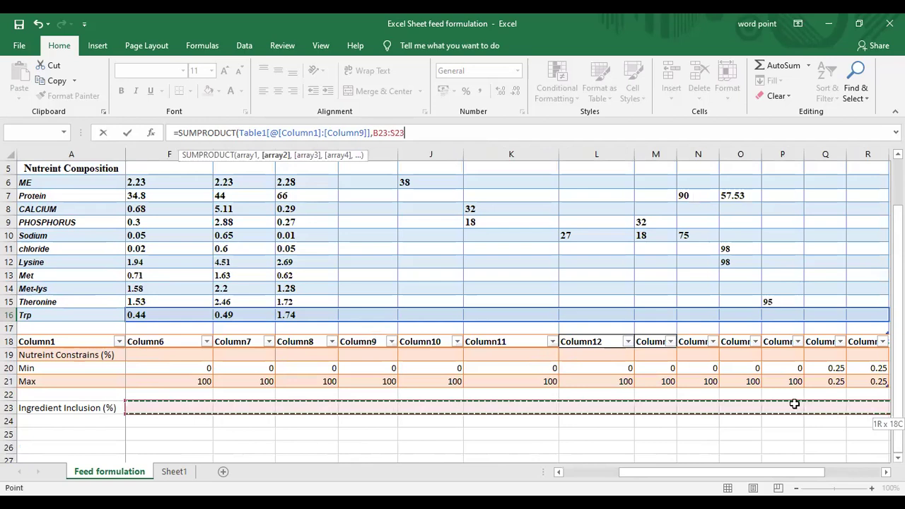
drag(795, 405, 726, 407)
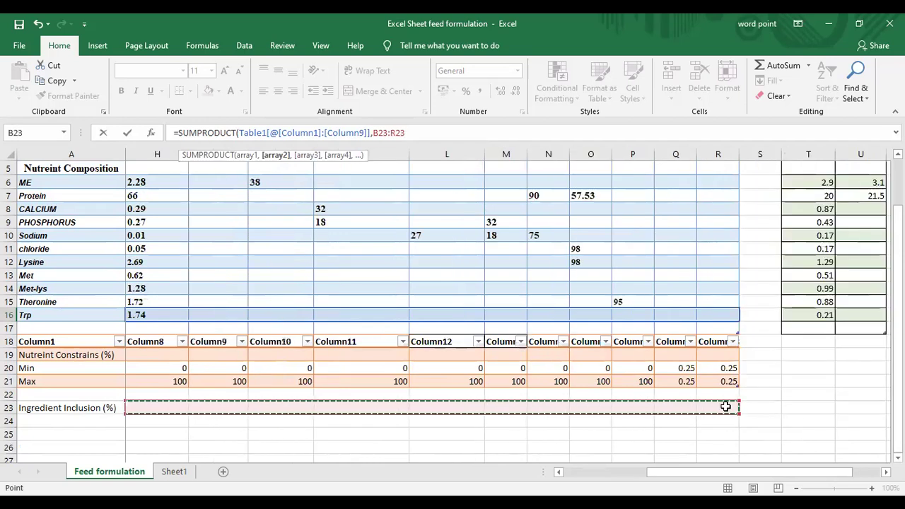
key(Escape)
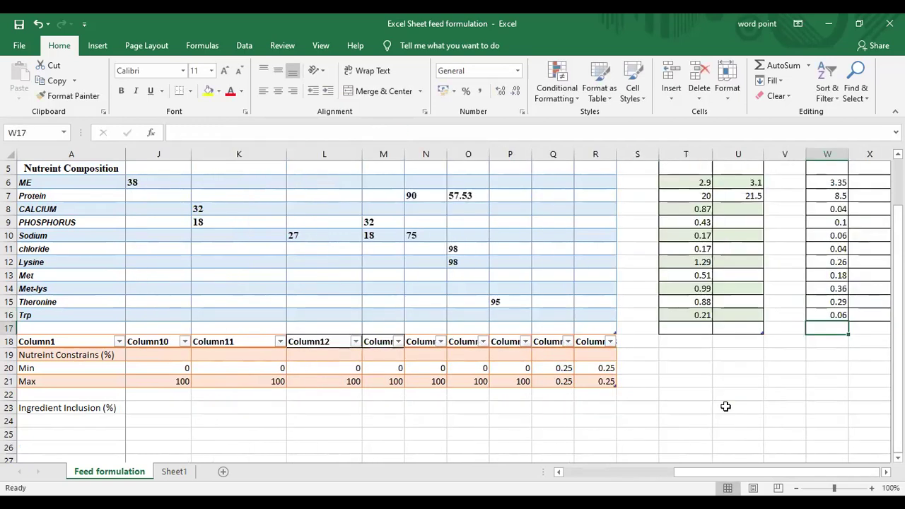
Step: Open Solver from the Data tab to set up the least-cost optimisation
drag(899, 241, 899, 218)
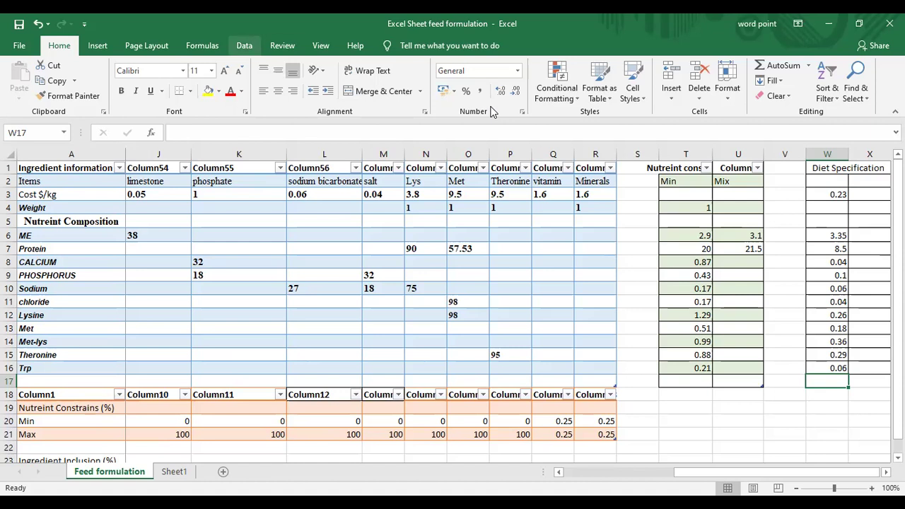
click(244, 45)
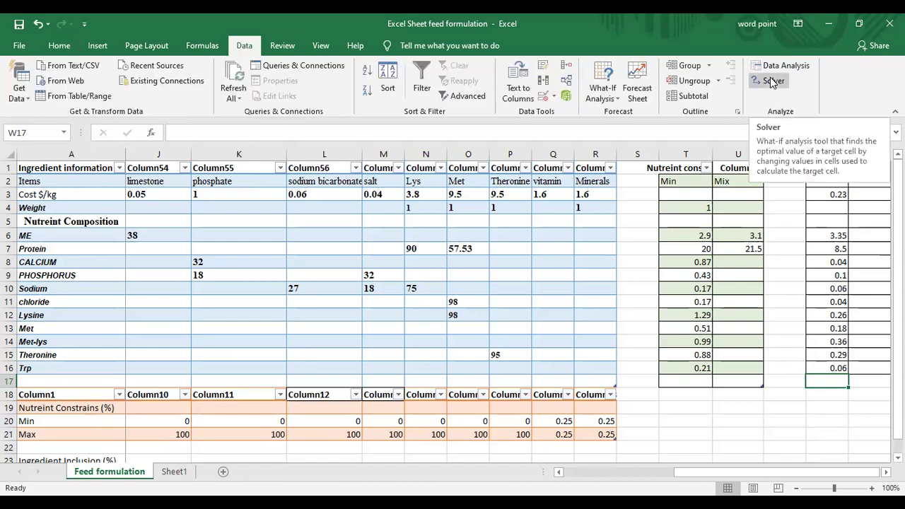
click(773, 83)
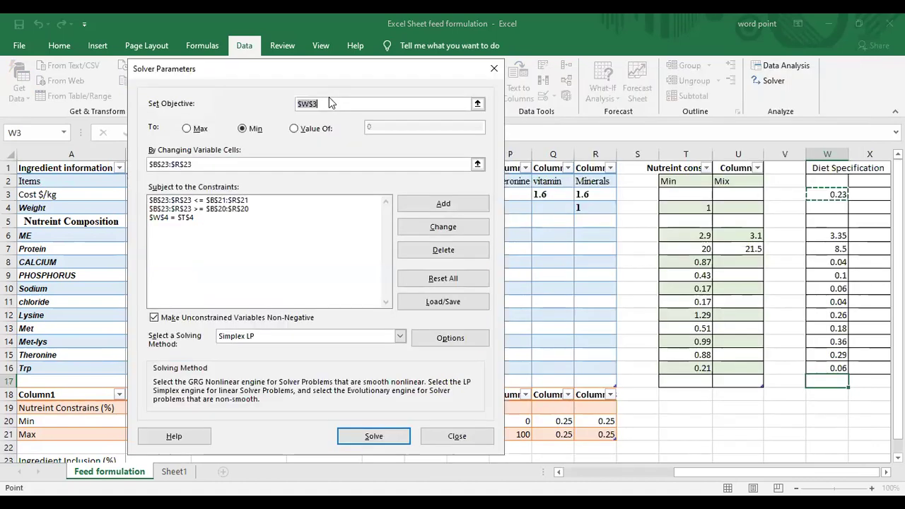
click(323, 103)
key(BackSpace)
key(BackSpace)
key(BackSpace)
key(BackSpace)
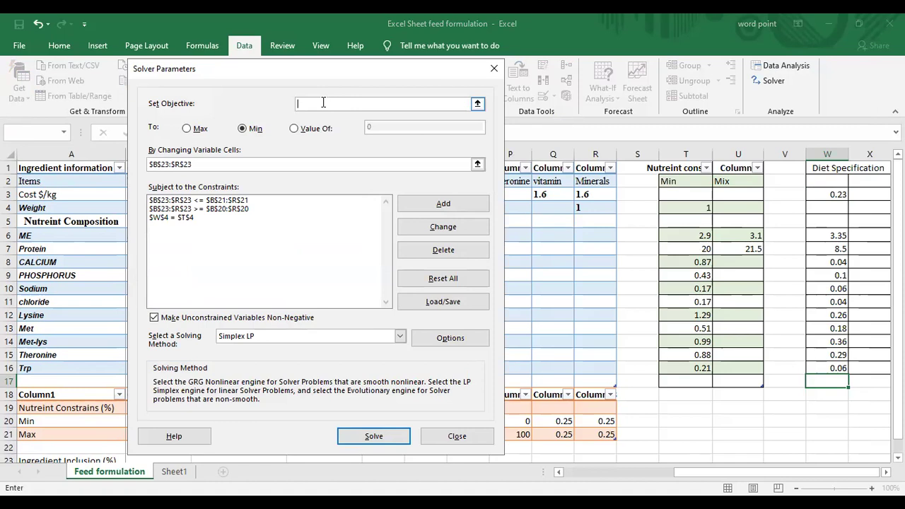
click(822, 193)
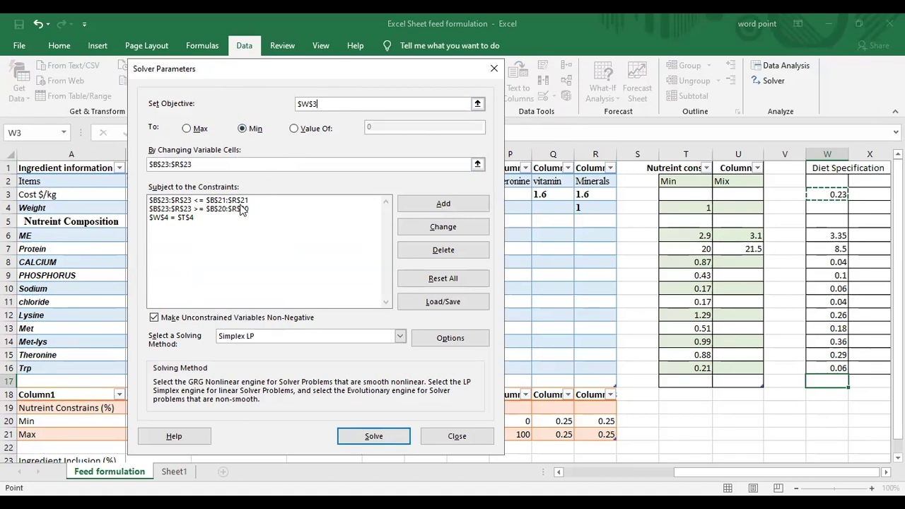
click(214, 168)
key(BackSpace)
drag(897, 191, 897, 191)
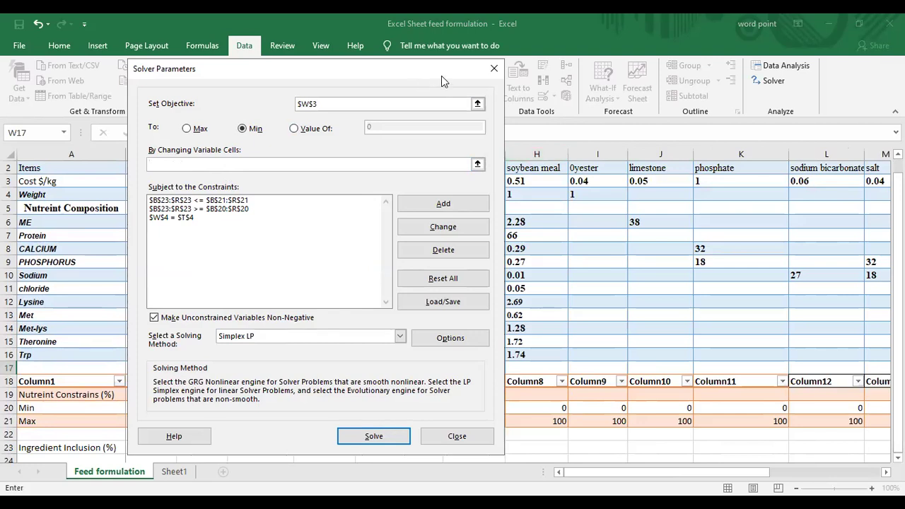
drag(442, 76, 632, 64)
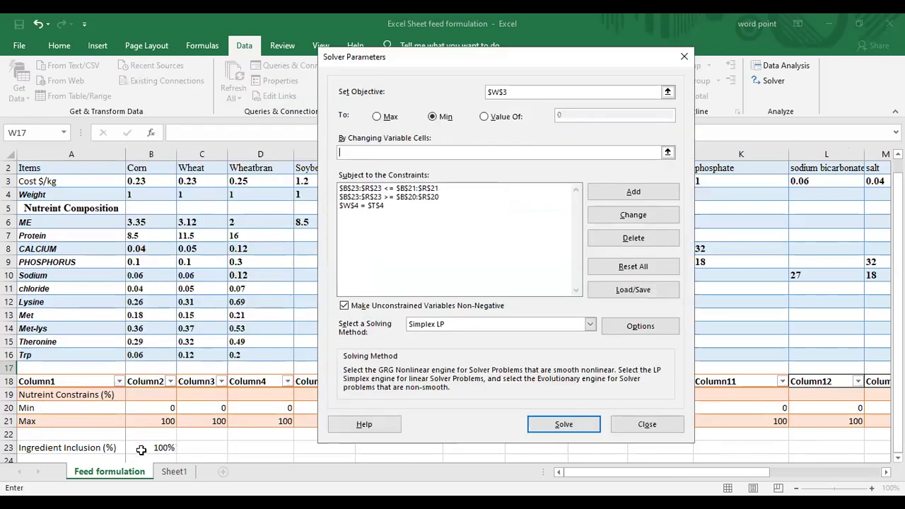
drag(151, 445, 523, 440)
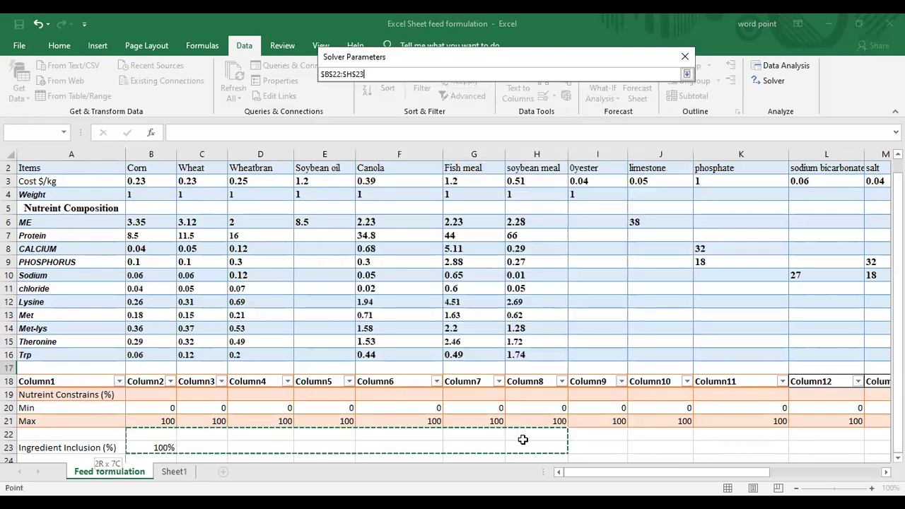
drag(796, 411, 874, 408)
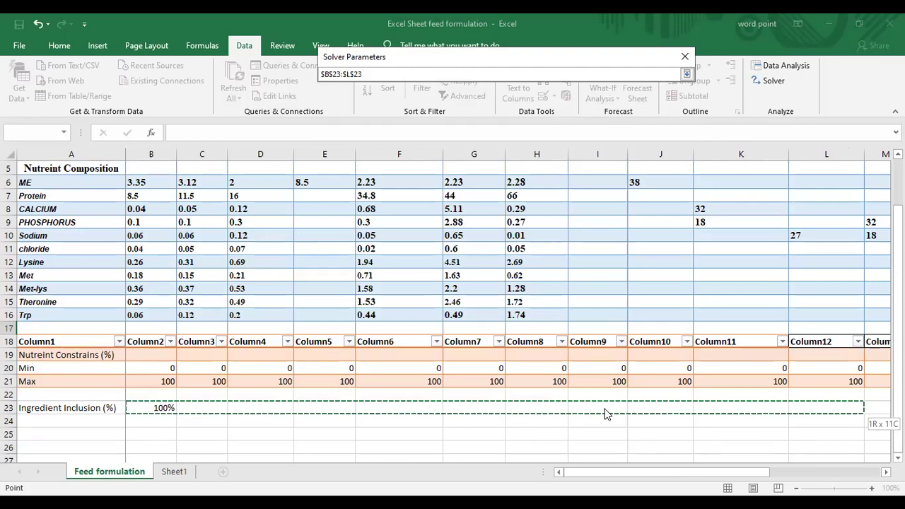
drag(605, 408, 615, 408)
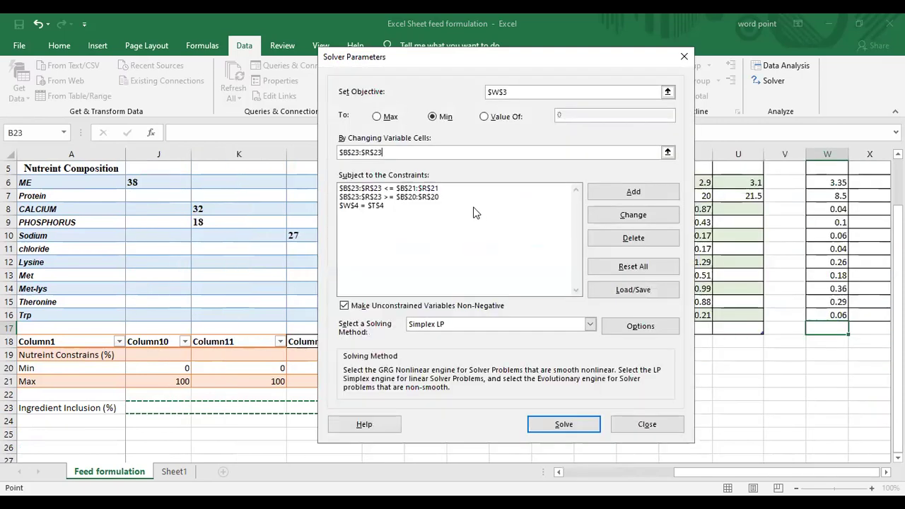
Step: Delete the upper-limit inclusion and $W$4 = $T$4 constraints, then start adding a new constraint
click(442, 190)
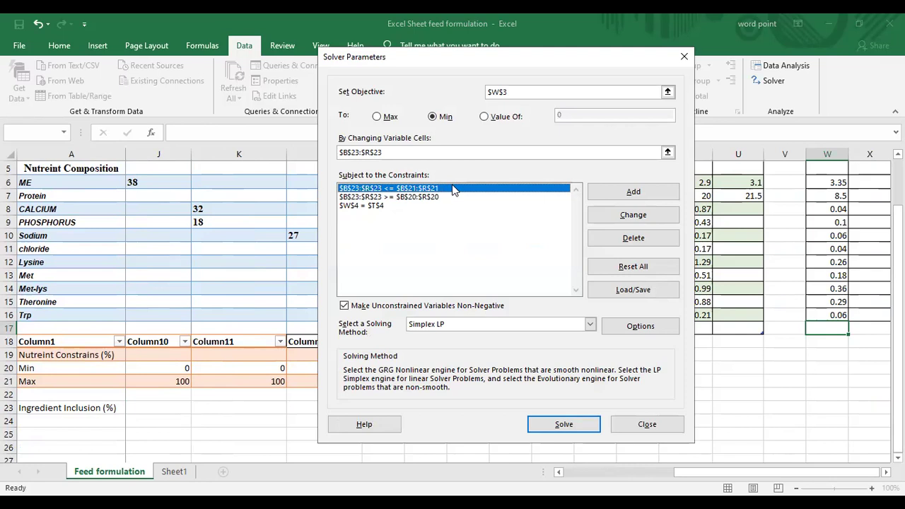
click(610, 240)
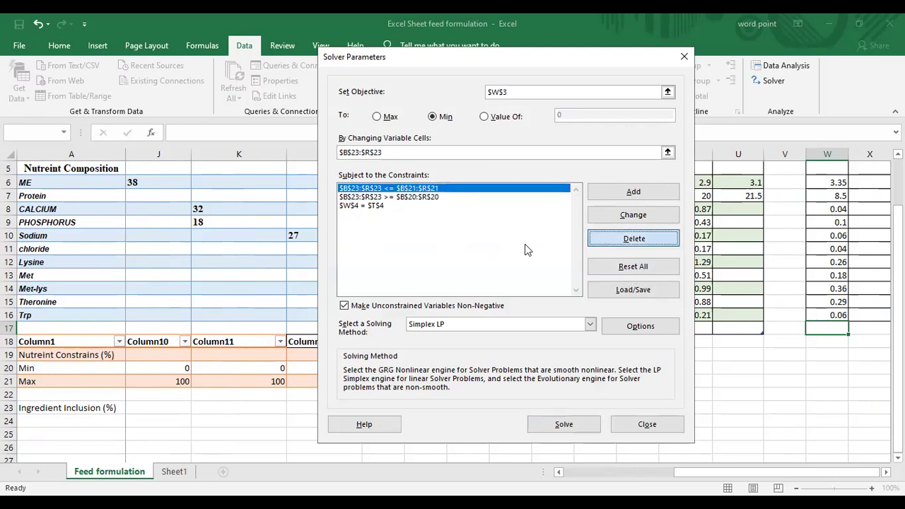
click(632, 238)
click(414, 189)
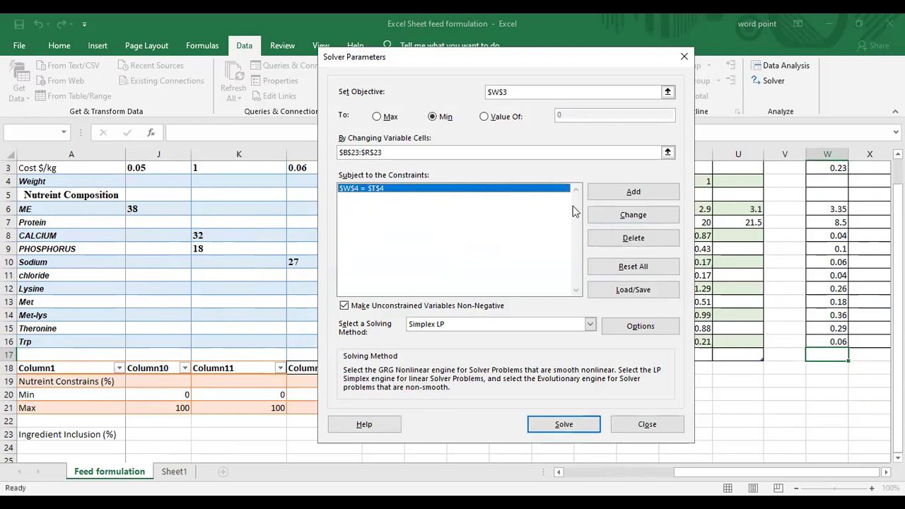
click(621, 238)
click(627, 192)
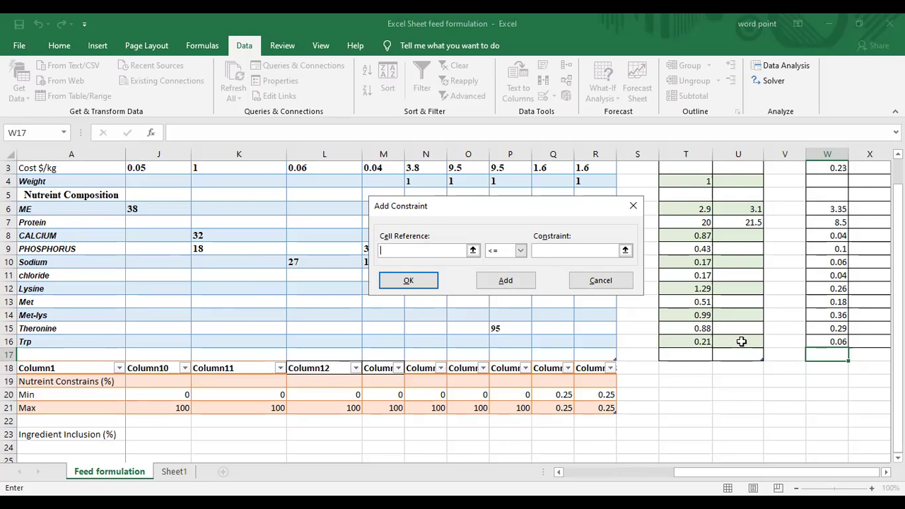
Step: Add the Solver constraint $B$23:$P$23 <= $B$21:$P$21, capping inclusions at their Max values
drag(780, 469, 633, 479)
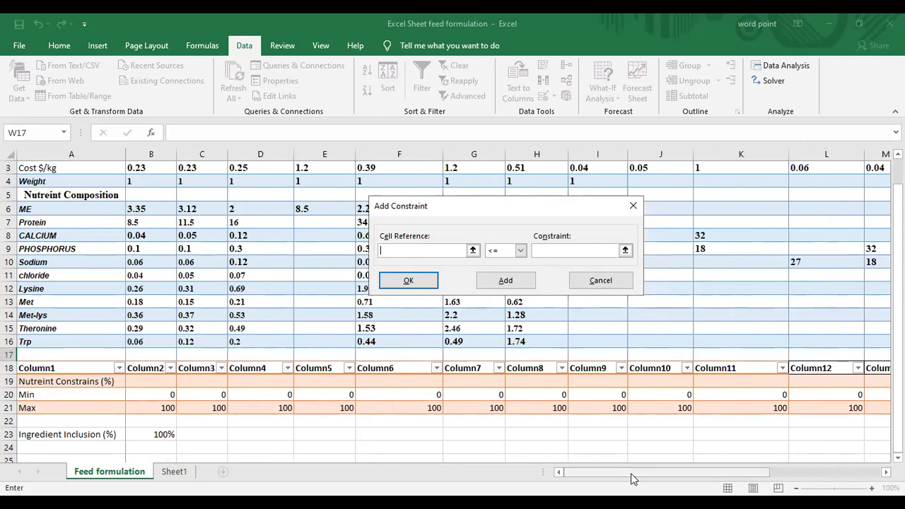
click(151, 435)
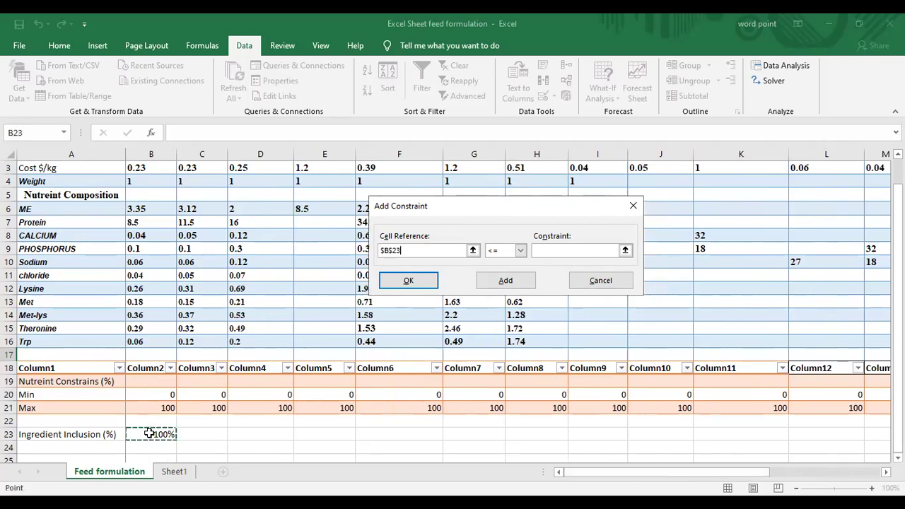
shift+click(460, 422)
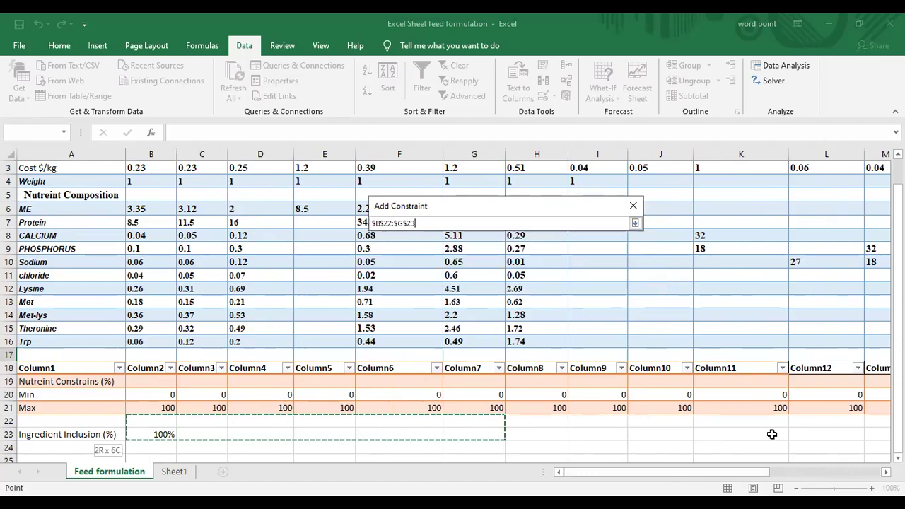
drag(618, 431, 869, 433)
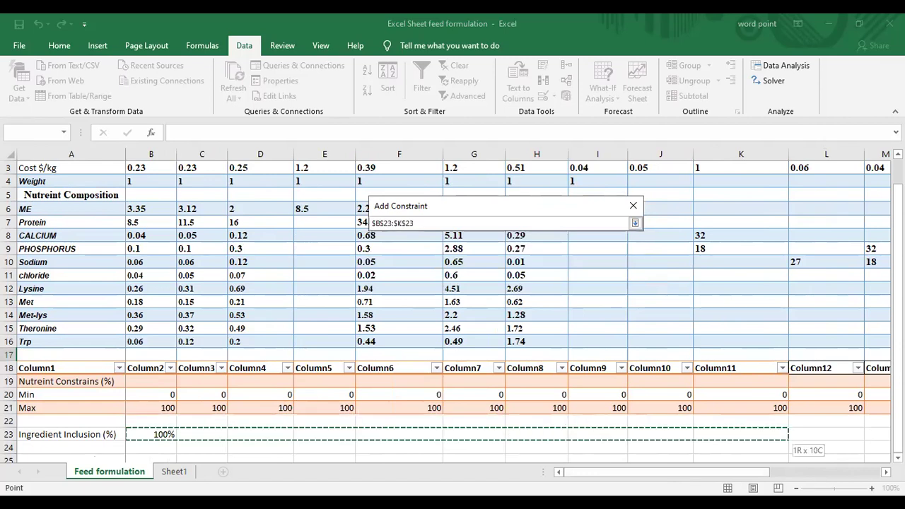
drag(835, 433, 795, 435)
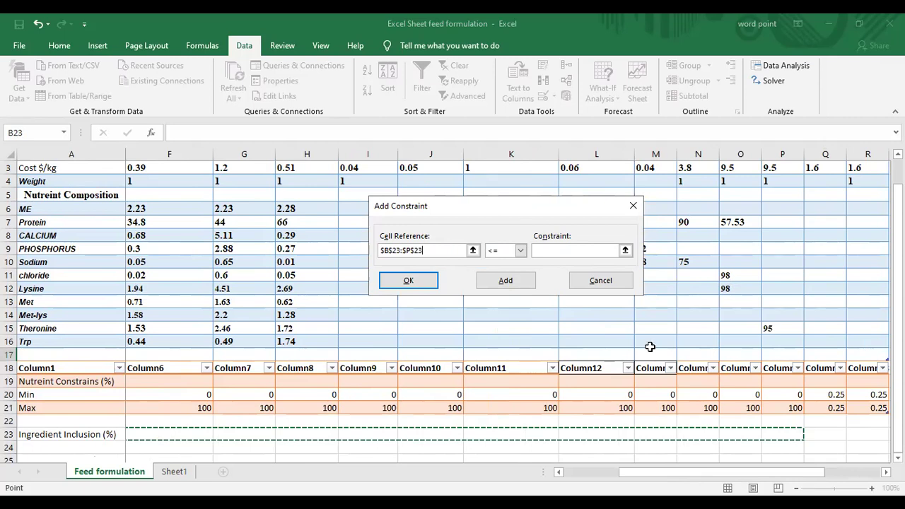
click(599, 252)
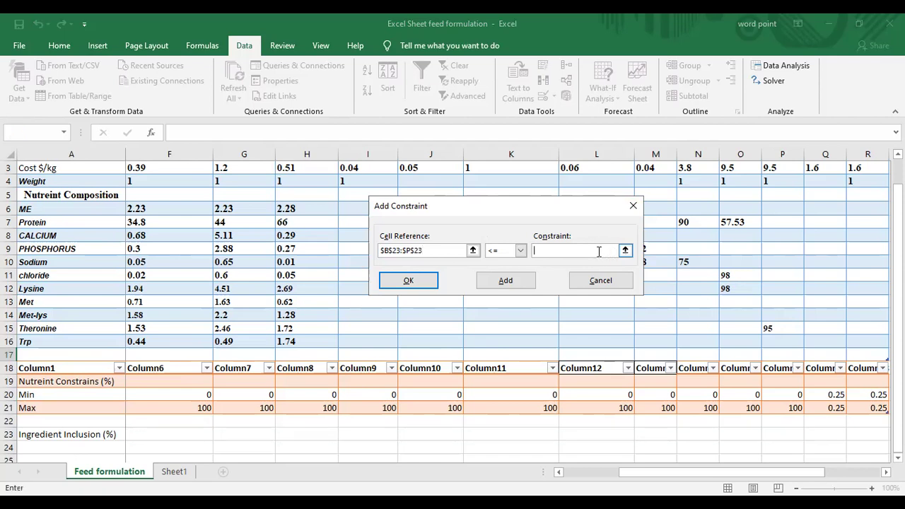
drag(625, 473, 558, 480)
click(148, 407)
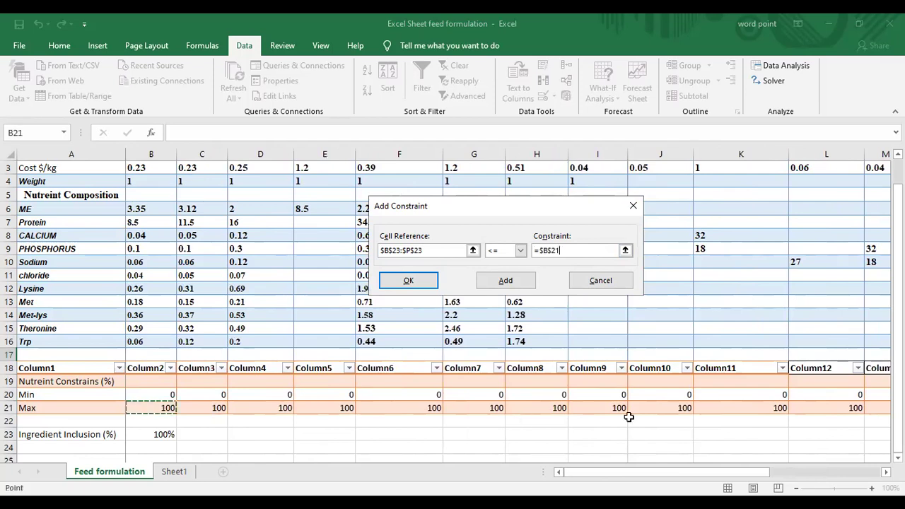
drag(799, 405, 862, 409)
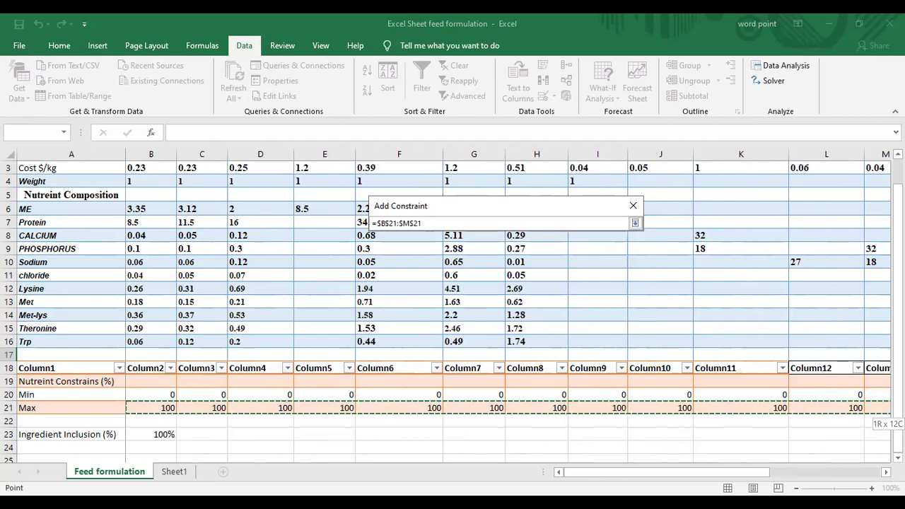
drag(798, 411, 890, 409)
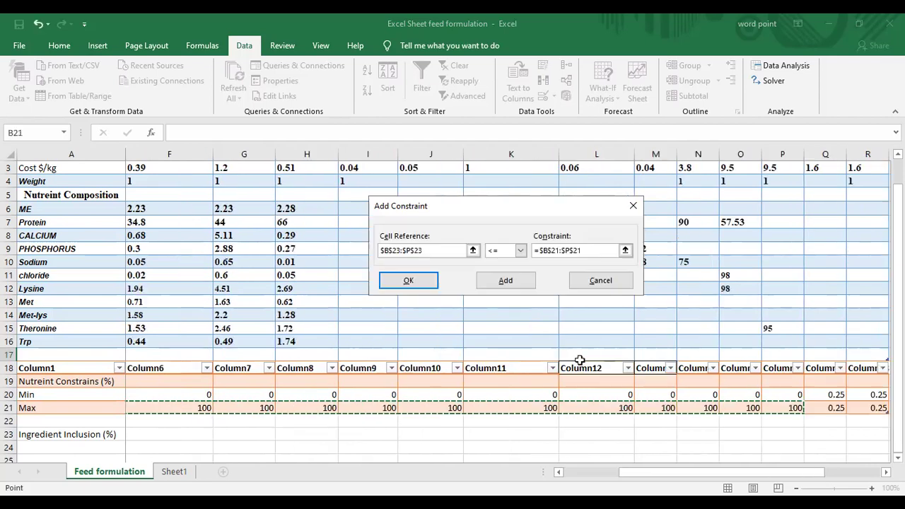
click(417, 281)
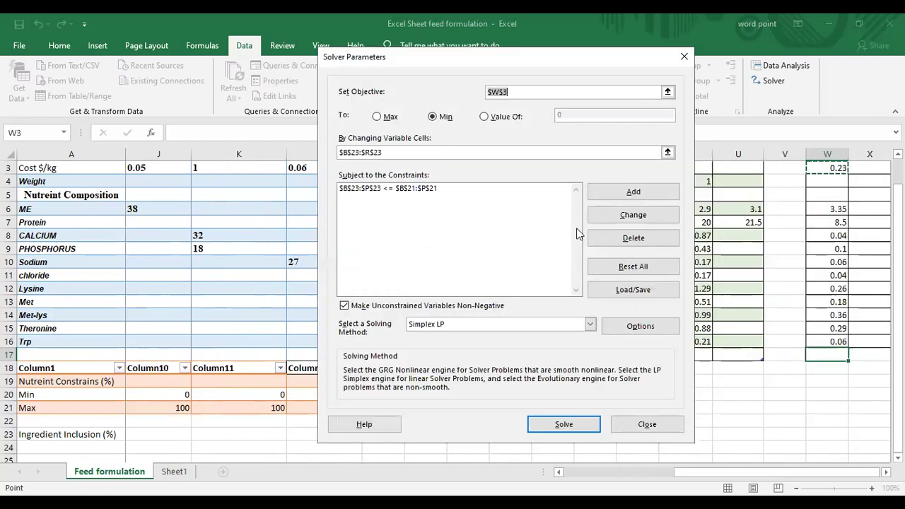
Step: Add a Solver constraint fixing $Q$23 equal to $Q$21
click(614, 191)
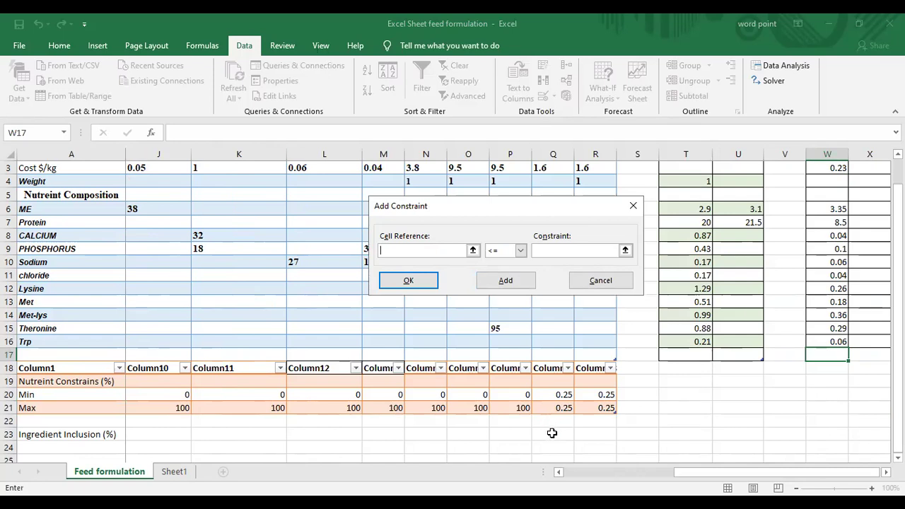
click(553, 433)
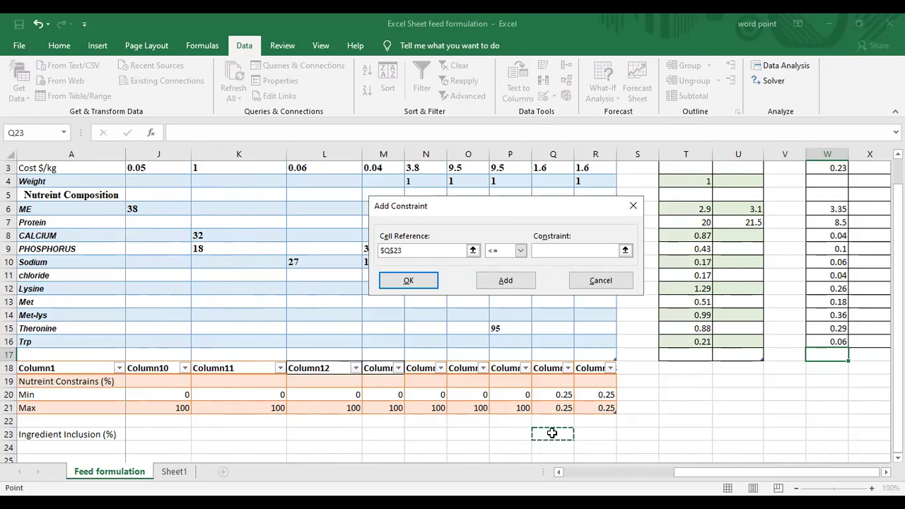
click(521, 252)
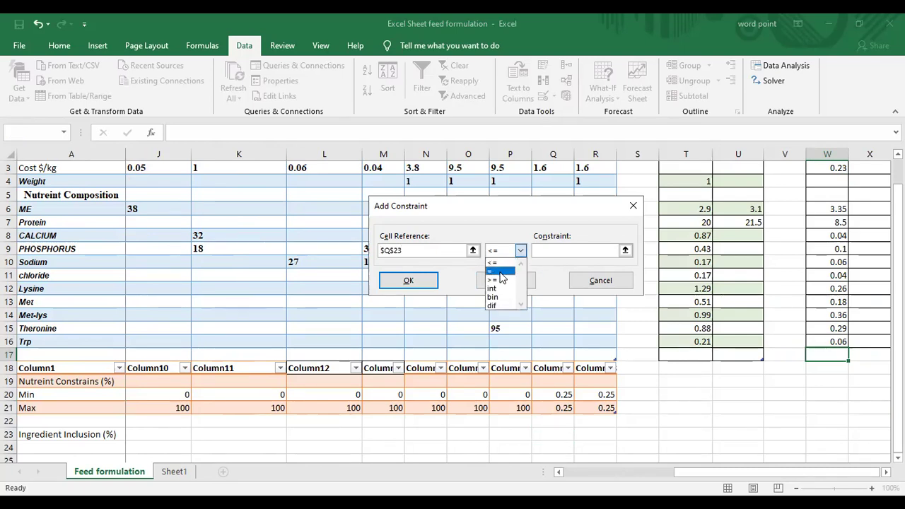
key(Return)
click(554, 408)
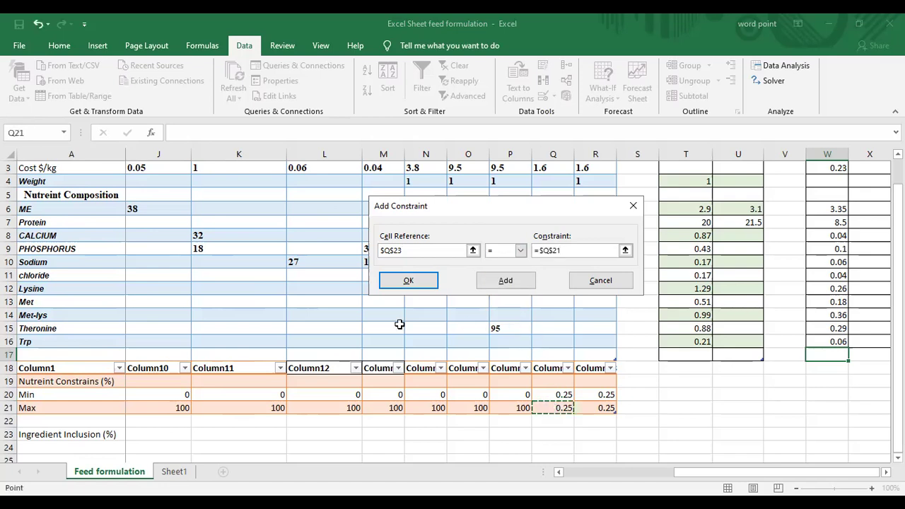
click(405, 283)
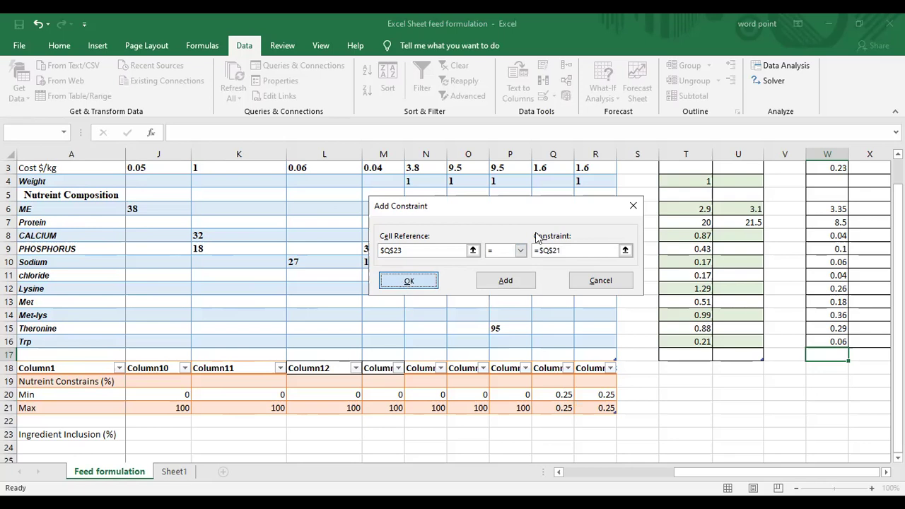
Step: Add a Solver constraint fixing $R$23 equal to $R$21
click(627, 197)
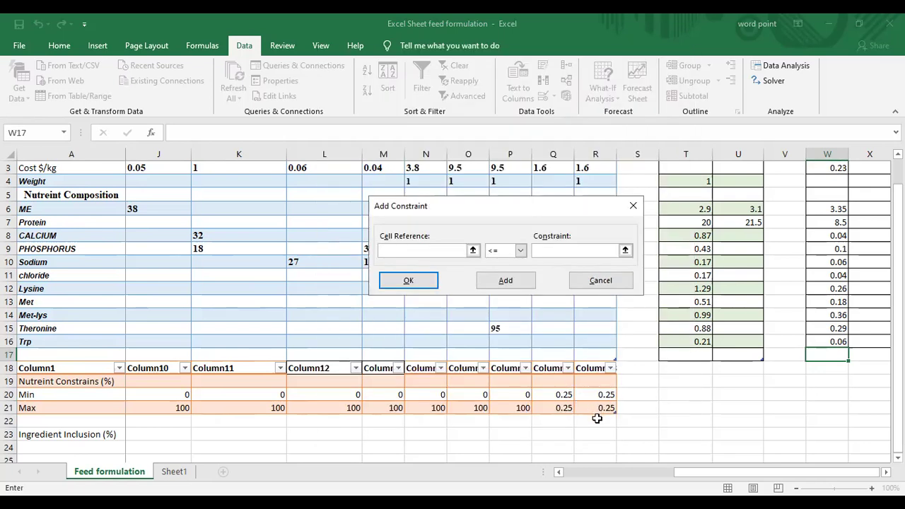
click(602, 436)
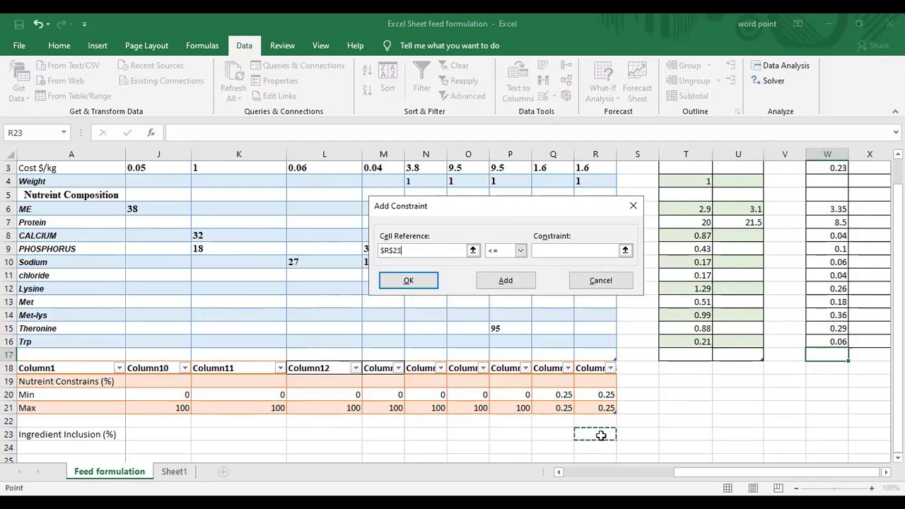
click(521, 251)
click(503, 277)
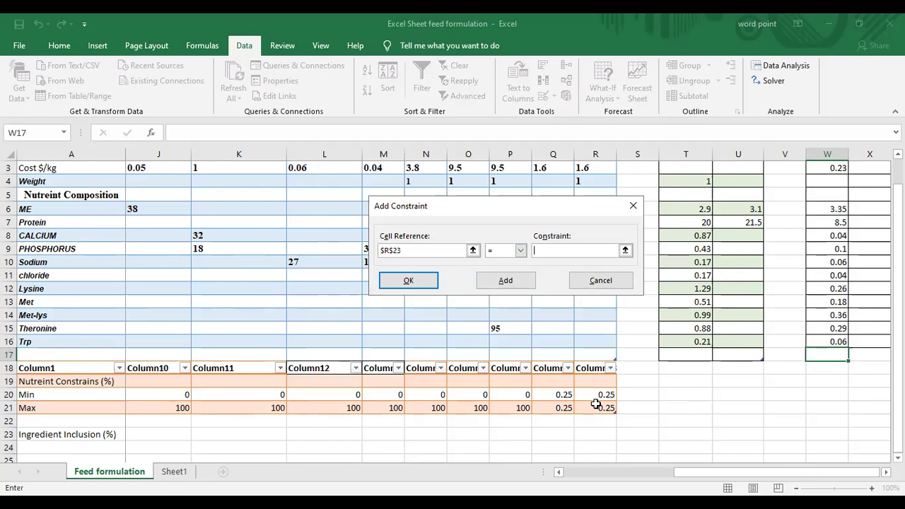
click(600, 408)
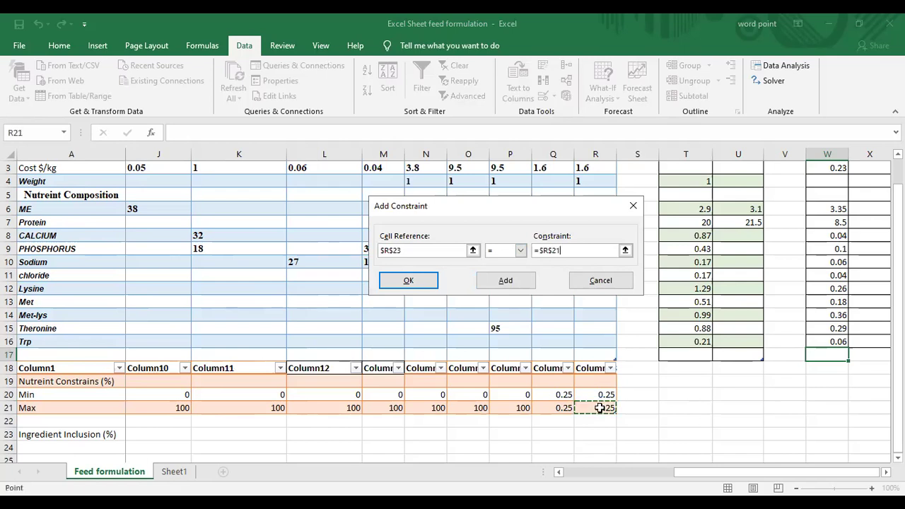
click(410, 281)
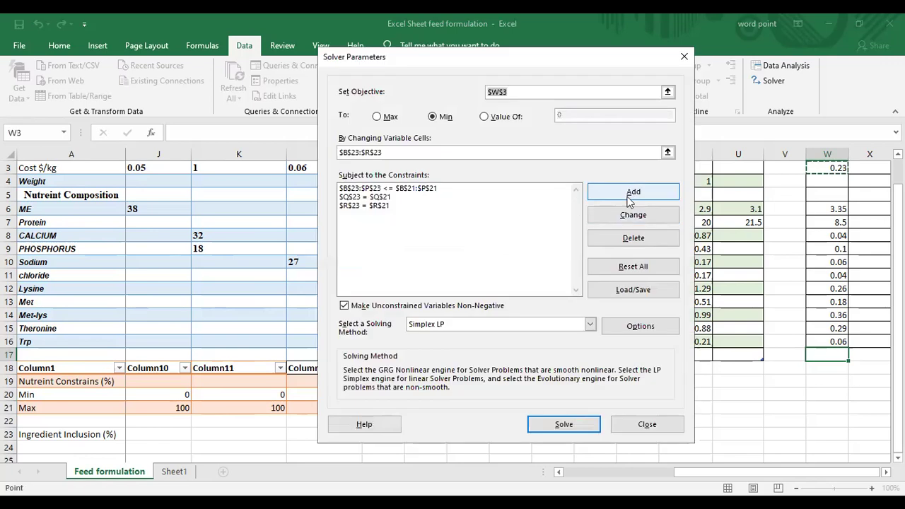
click(631, 196)
Step: Add the constraint $B$23:$P$23 >= $B$20:$P$20 for minimum ingredient inclusions
click(632, 195)
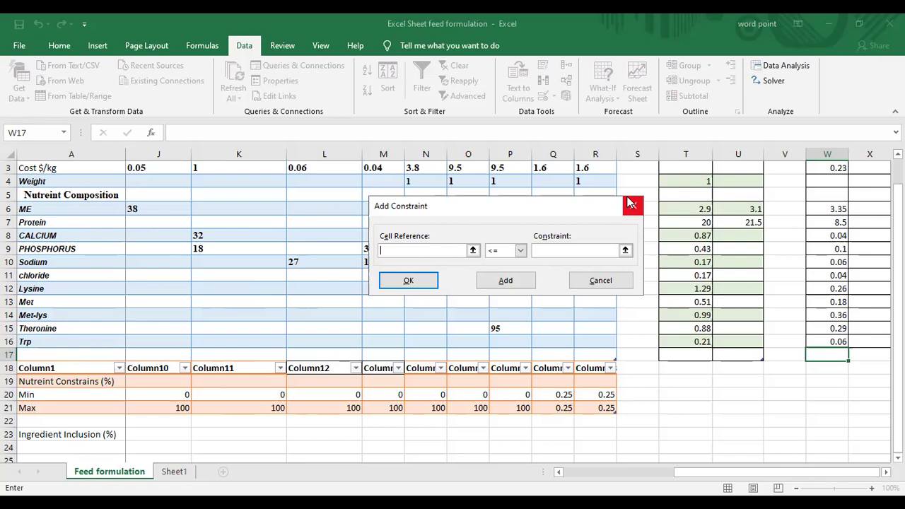
drag(759, 470, 644, 479)
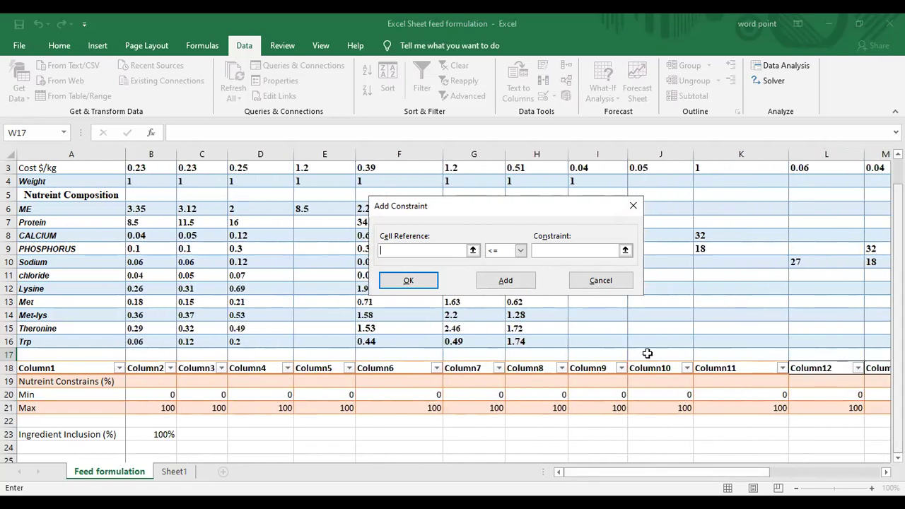
click(140, 434)
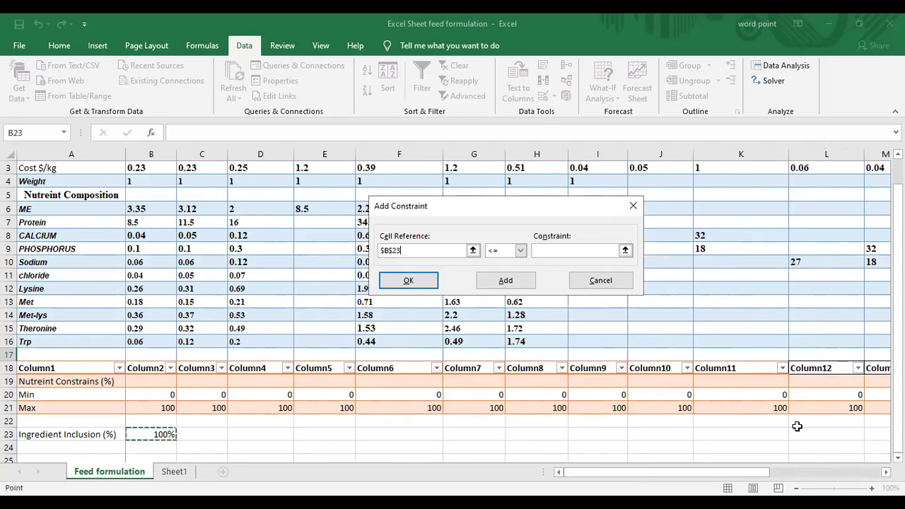
mouse_move(813, 430)
mouse_down()
mouse_move(880, 427)
mouse_move(708, 406)
mouse_move(703, 430)
mouse_up()
click(552, 248)
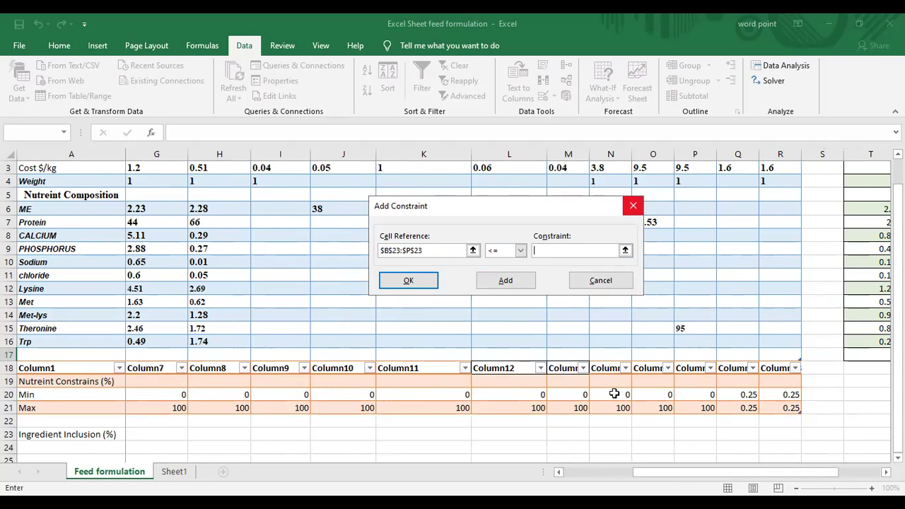
click(521, 252)
click(499, 280)
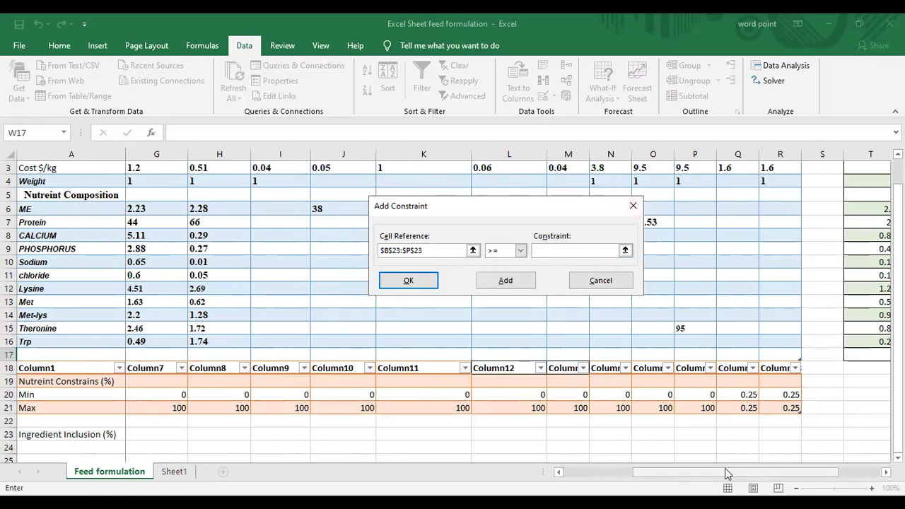
drag(725, 469, 557, 483)
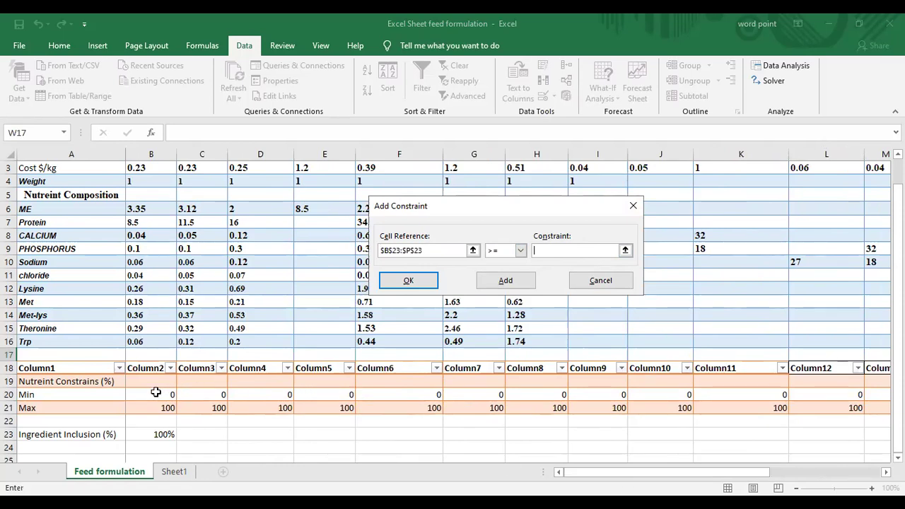
click(155, 393)
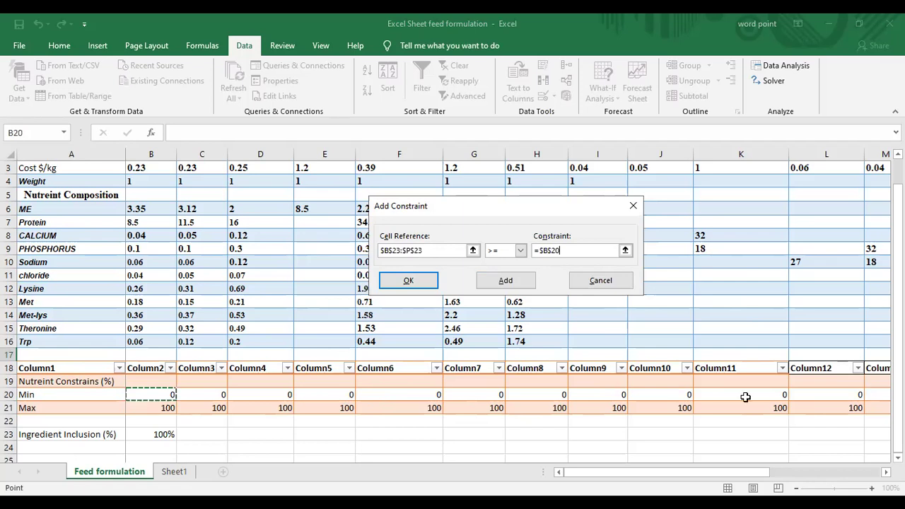
drag(746, 397, 708, 395)
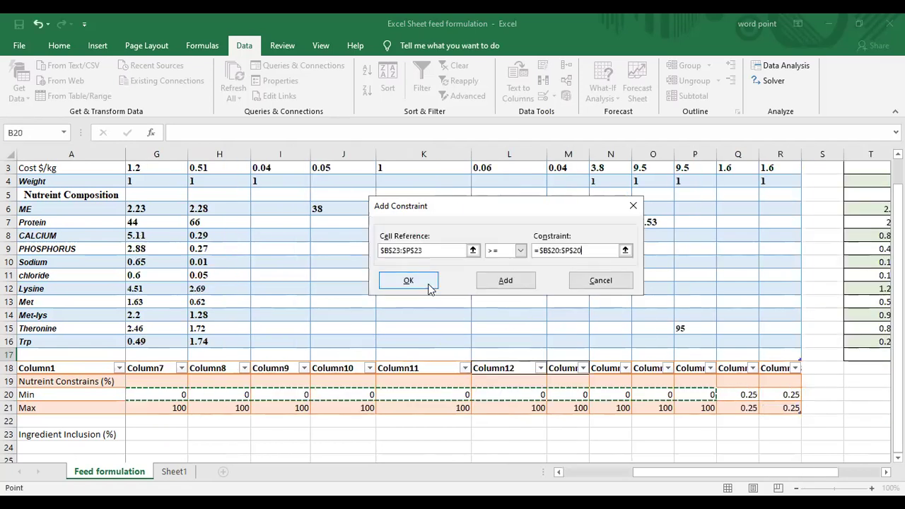
click(423, 284)
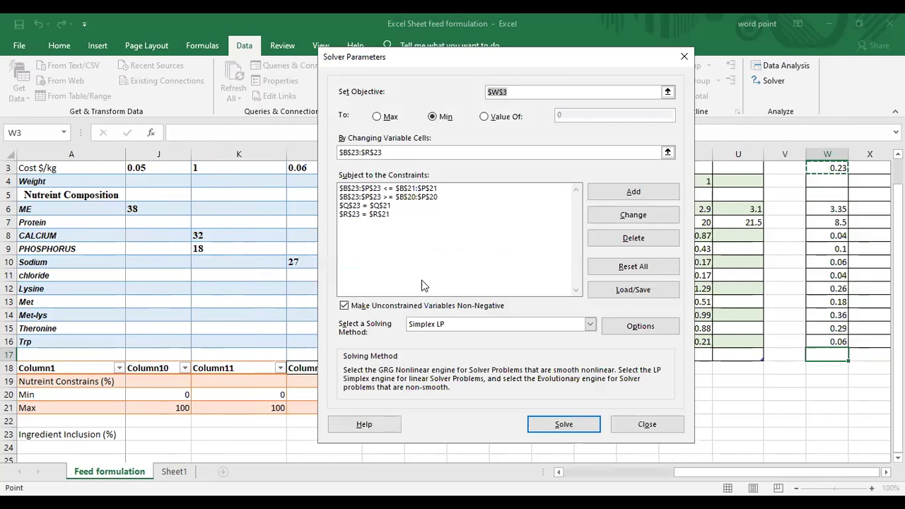
Step: Add the constraint $W$3 = $T$4 tying the diet specification cell to T4
click(614, 195)
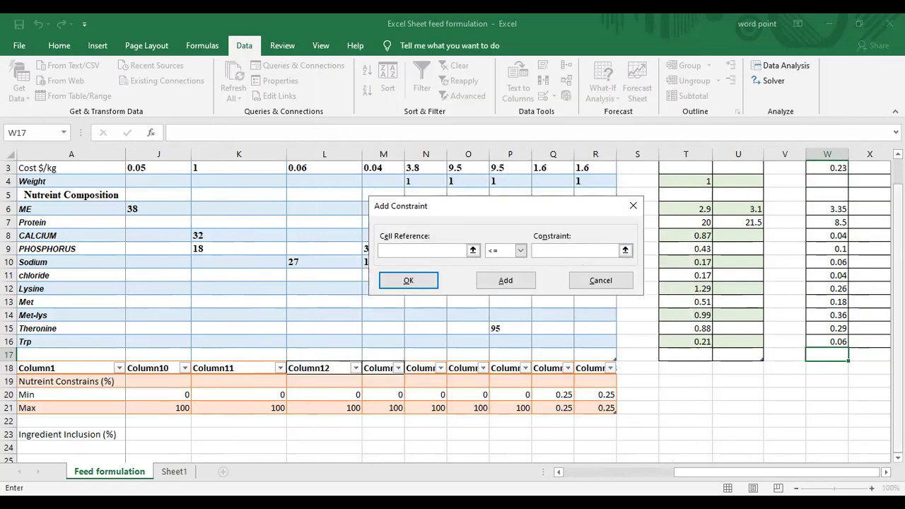
drag(899, 287, 898, 276)
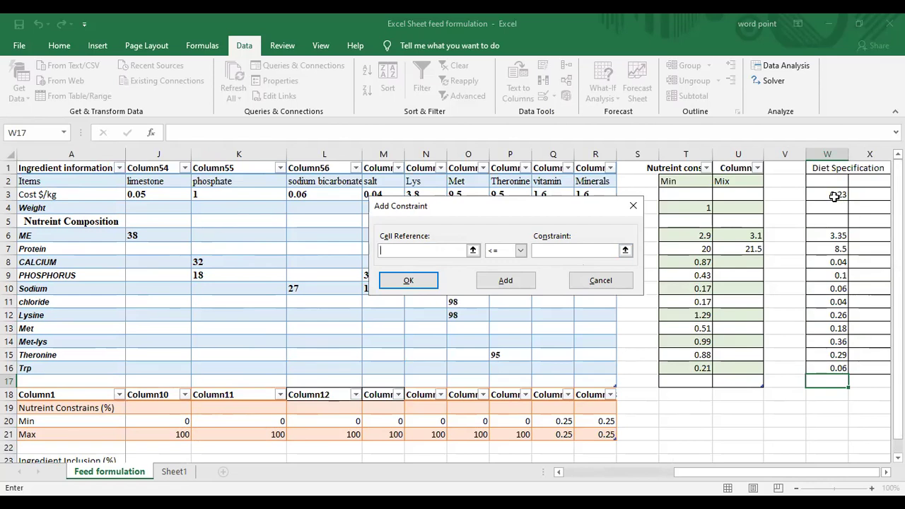
click(835, 196)
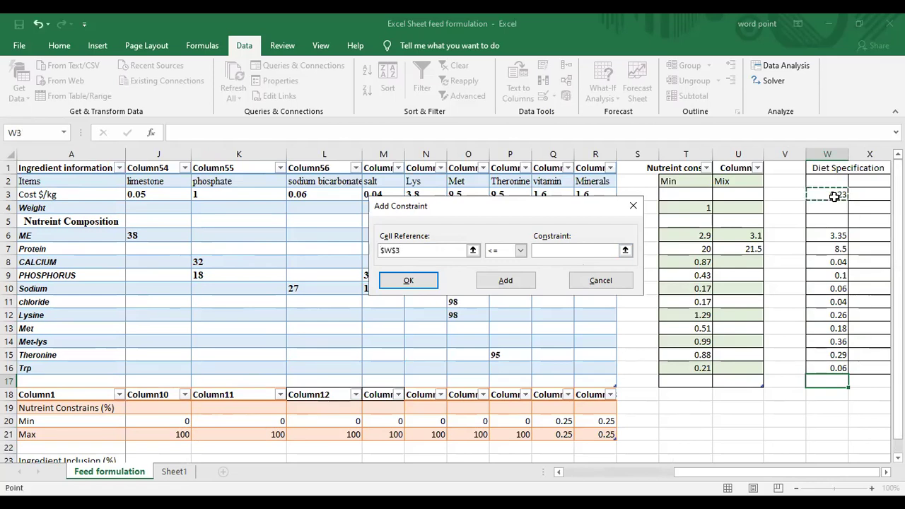
click(520, 250)
click(502, 273)
click(691, 208)
click(409, 281)
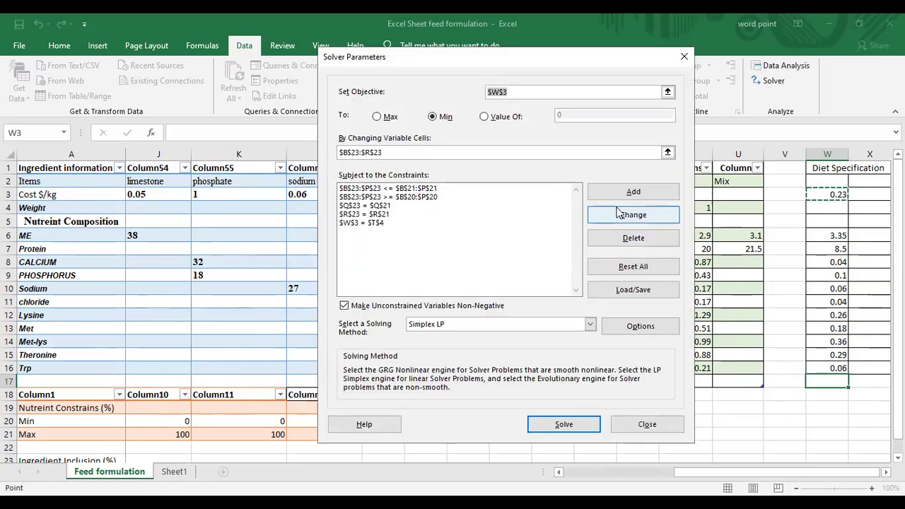
Step: Add the constraint $W$6:$W$16 >= $T$6:$T$16 for nutrient minimums, leaving a blank form open
click(619, 192)
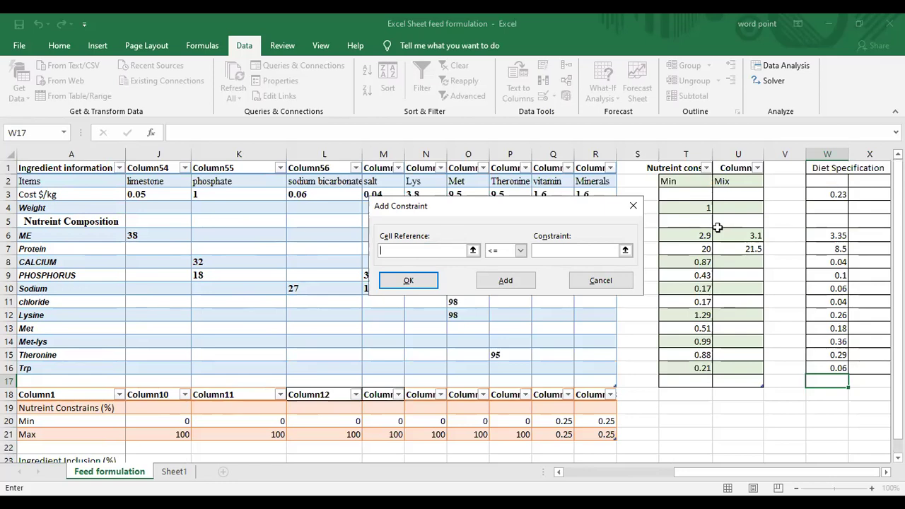
click(830, 236)
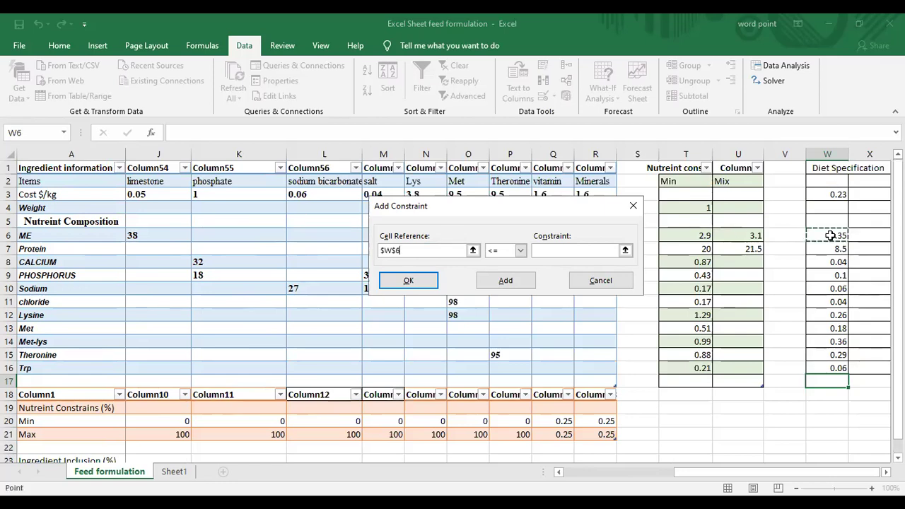
shift+click(827, 363)
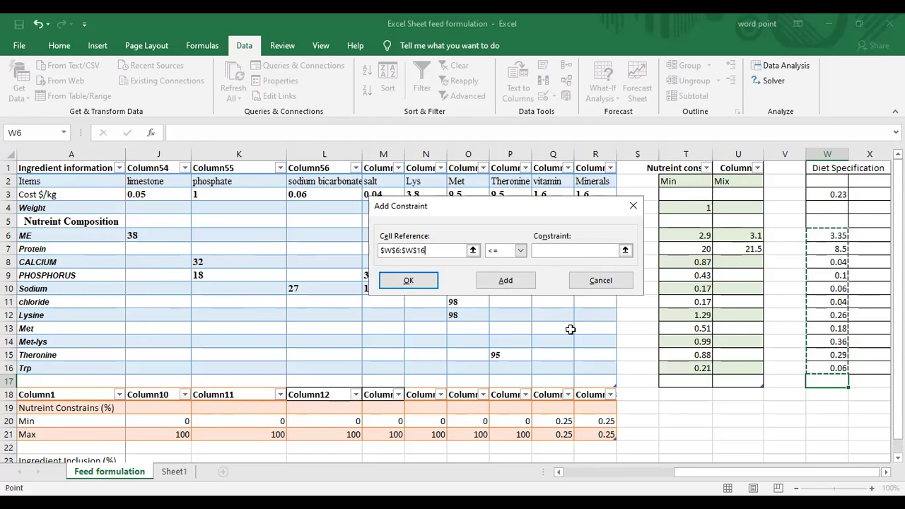
click(520, 250)
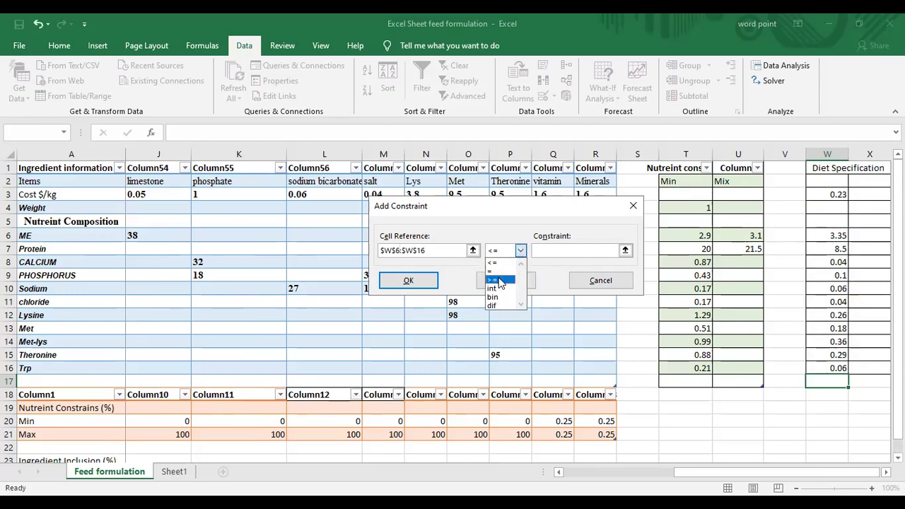
click(686, 236)
shift+click(686, 363)
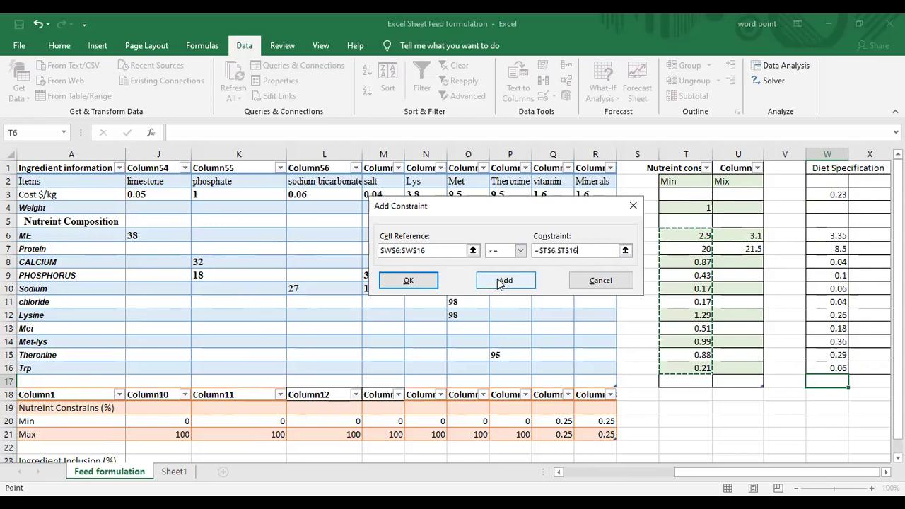
click(503, 281)
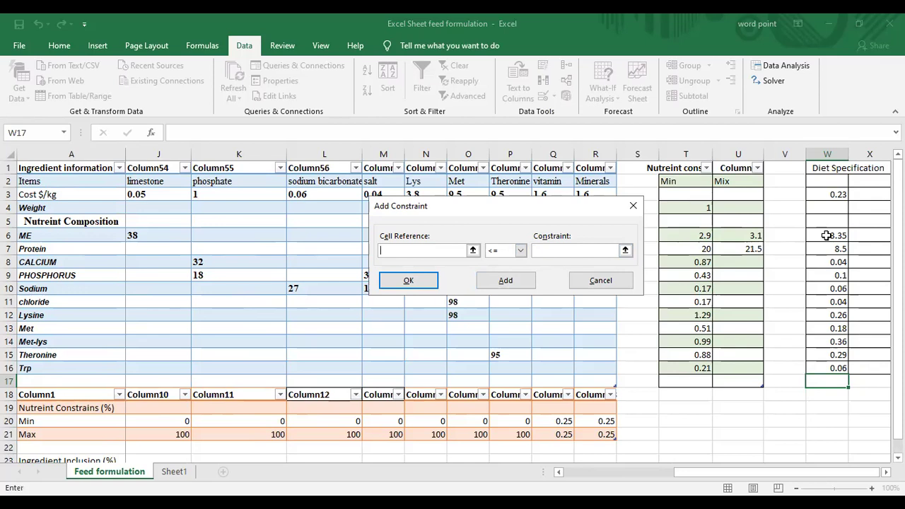
Step: Add the constraint $W$6:$W$7 <= $U$6:$U$7 capping ME and Protein
drag(827, 236, 697, 271)
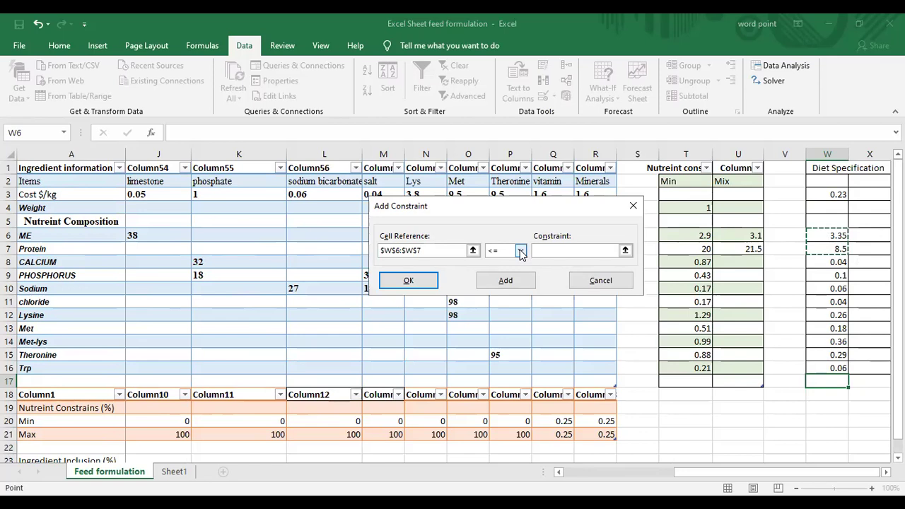
click(520, 252)
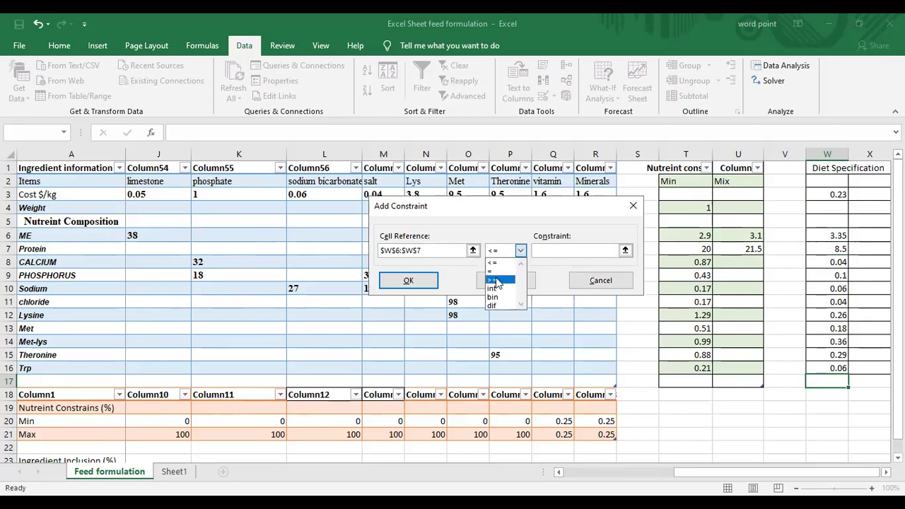
click(498, 281)
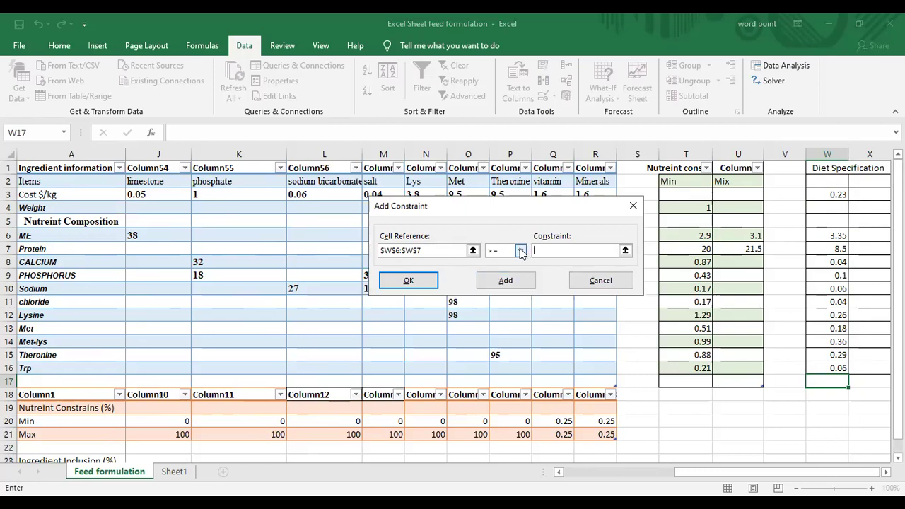
click(520, 251)
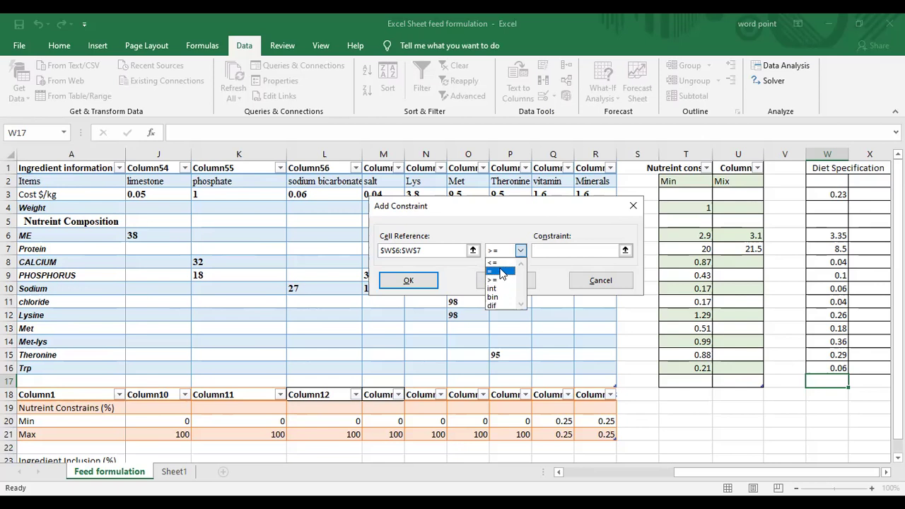
click(499, 264)
click(736, 237)
drag(735, 238, 735, 249)
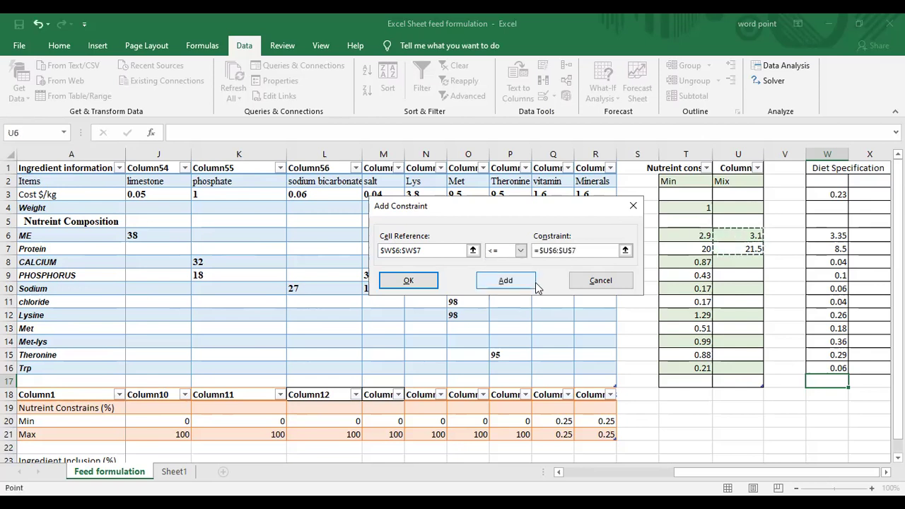
click(408, 280)
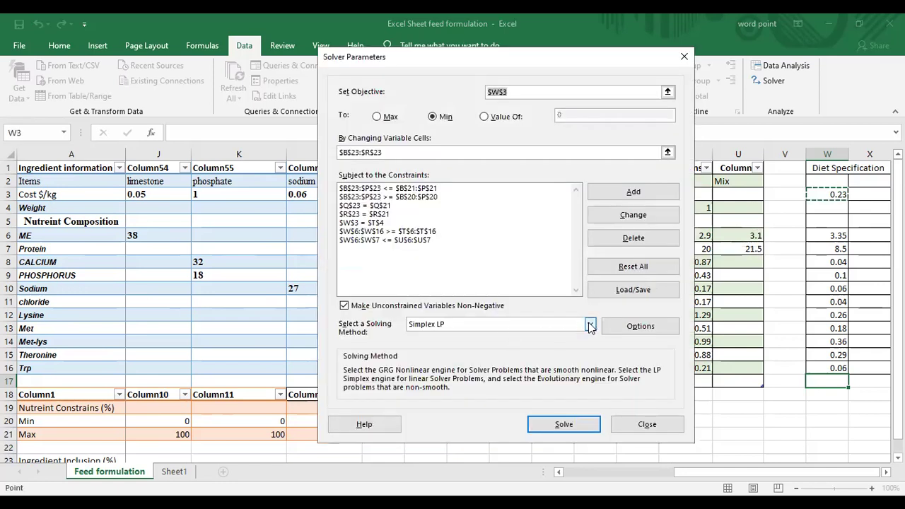
Step: Solve with the Simplex LP method, reaching a diet cost of 1.109157
click(590, 324)
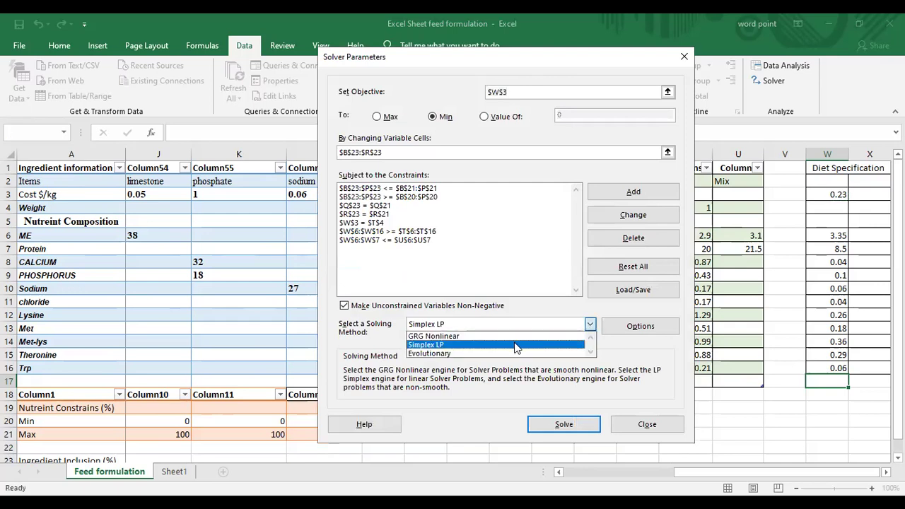
click(516, 345)
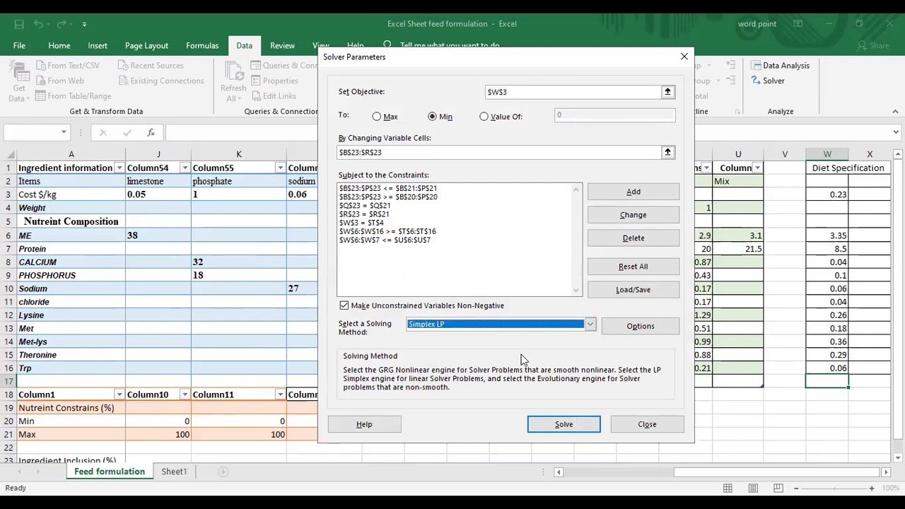
click(552, 429)
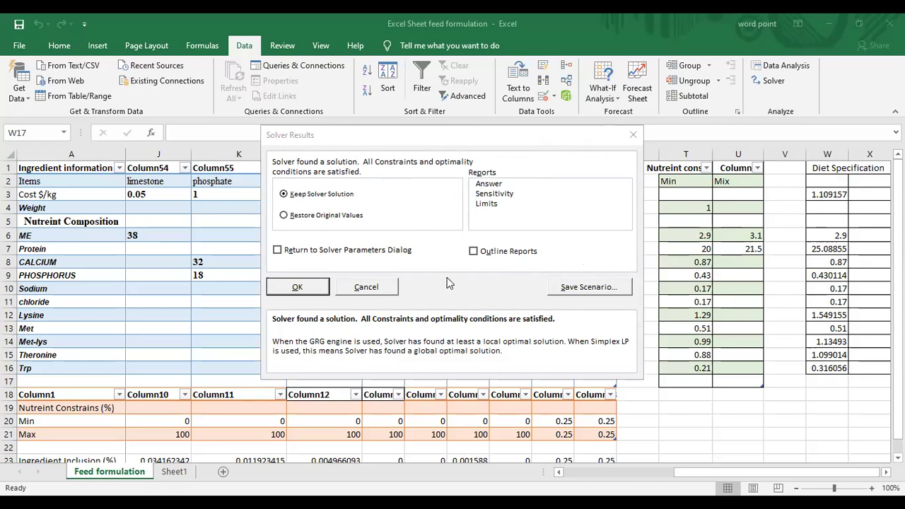
Step: Keep the Solver solution and view the row 23 inclusions, e.g. Canola at 0.718309859
click(307, 294)
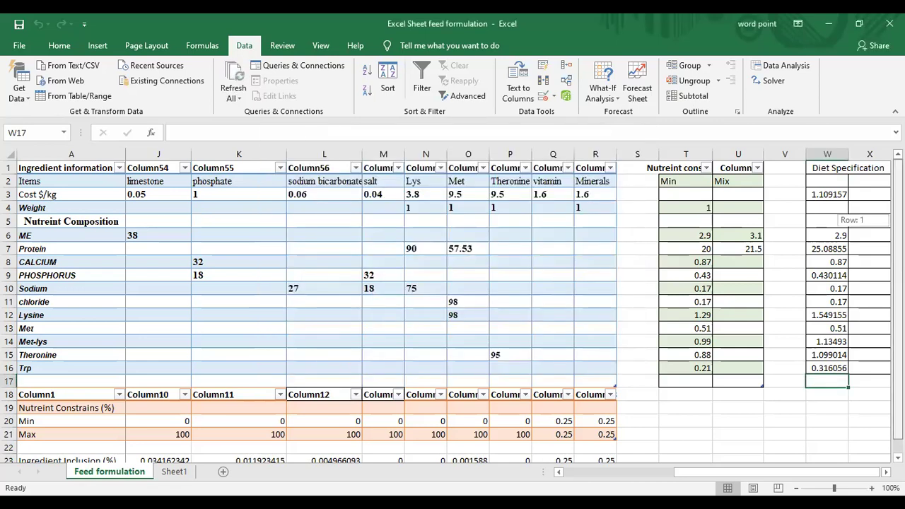
drag(898, 220, 898, 229)
mouse_move(748, 471)
mouse_down()
mouse_move(638, 472)
mouse_move(734, 472)
mouse_up()
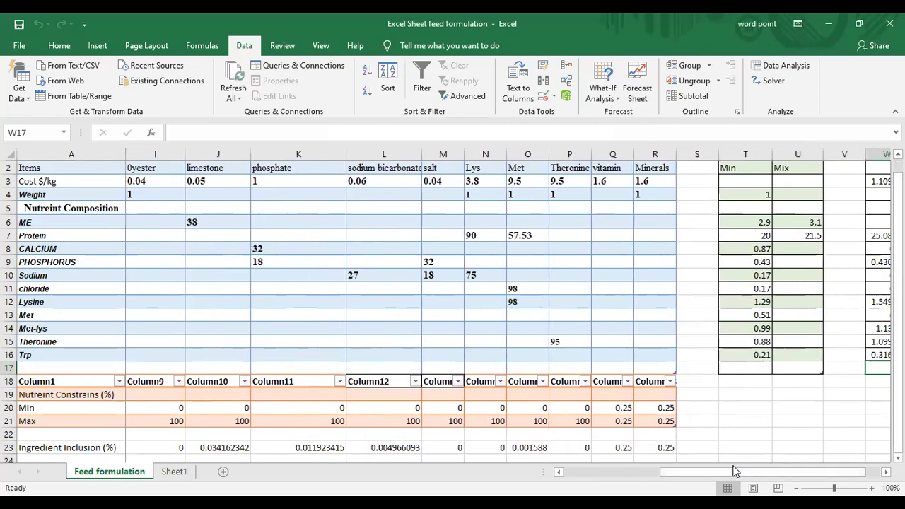